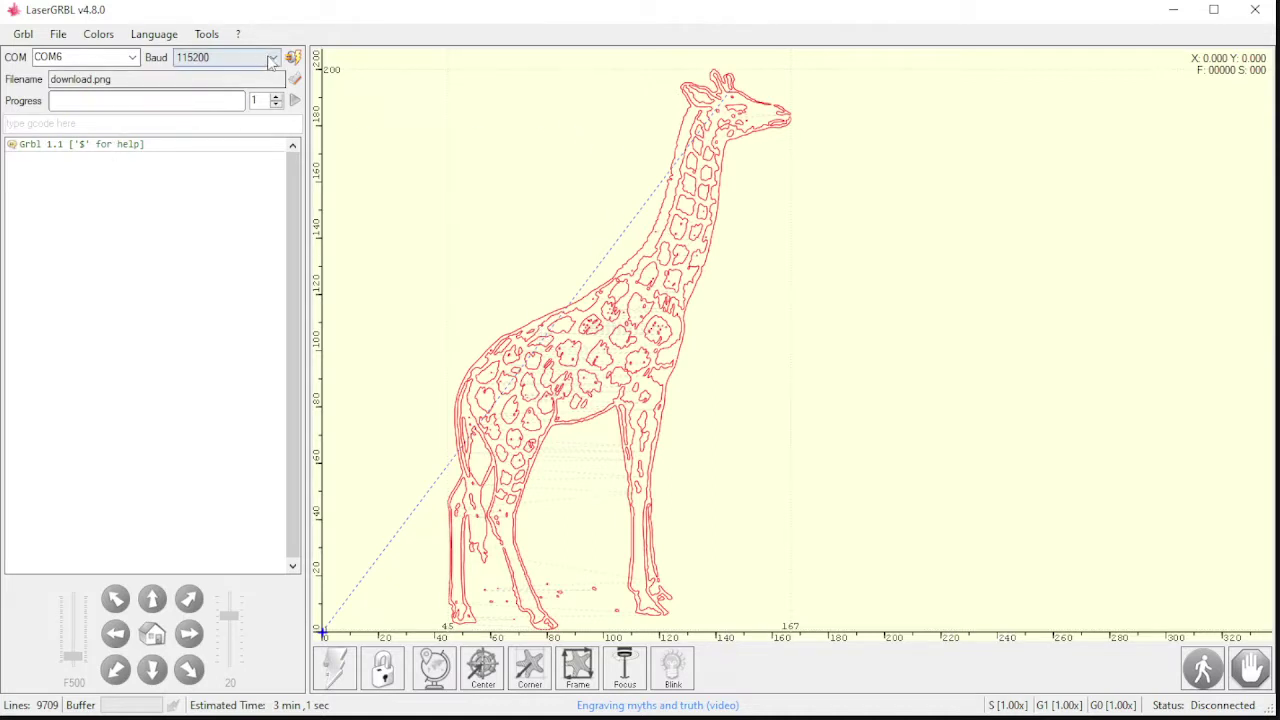
Connect to the board on COM13 and send $$ to list its GRBL settings
left_click(128, 57)
left_click(123, 86)
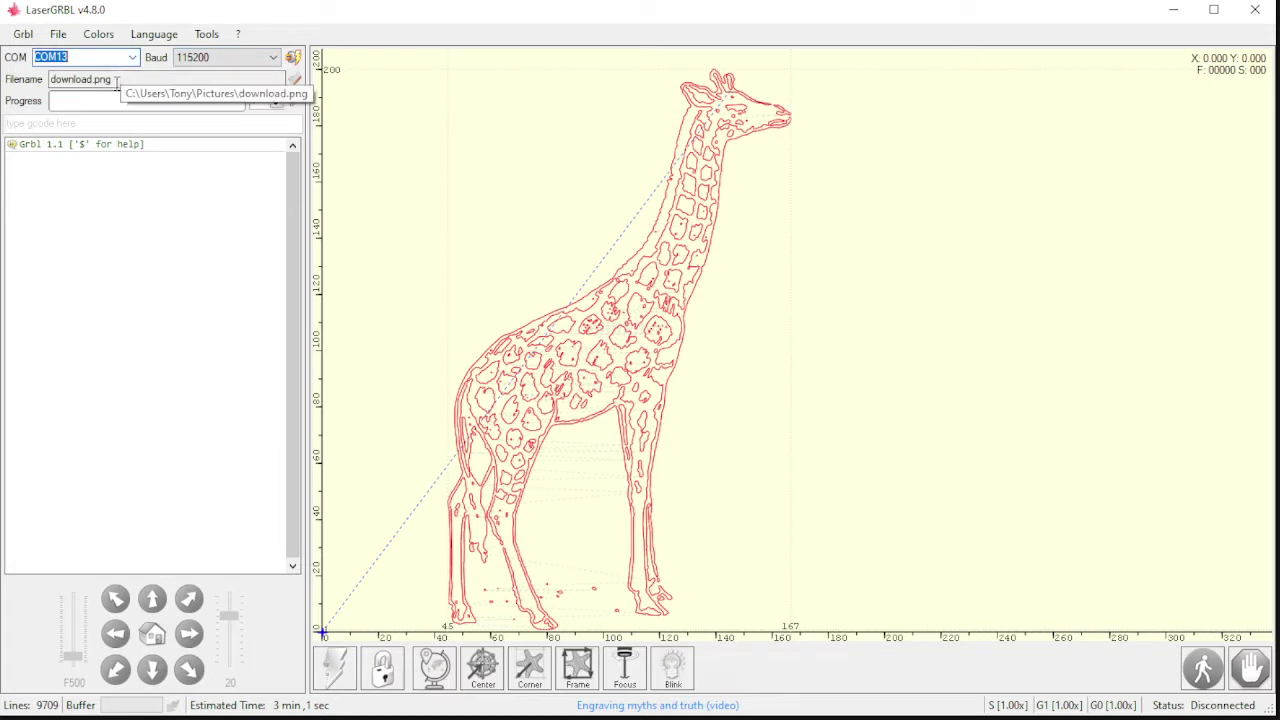
left_click(293, 57)
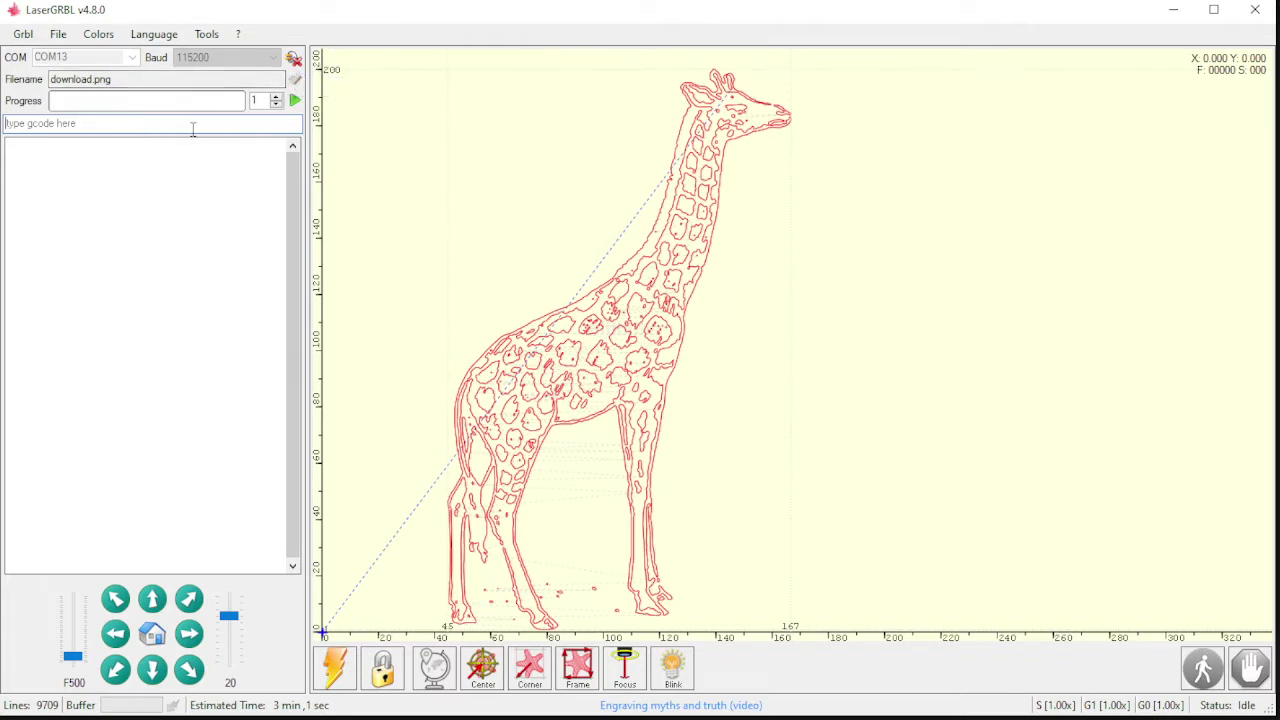
type("$$")
key("Return")
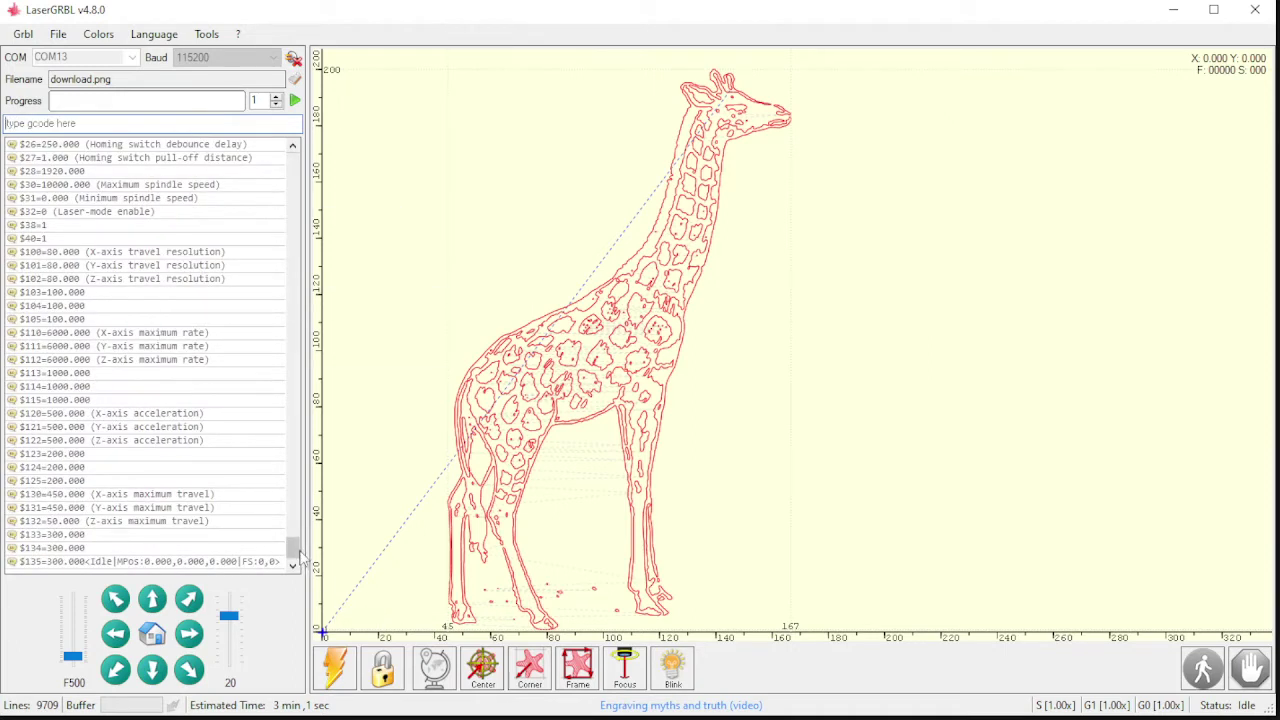
Query the board's station and access-point Wi-Fi settings with $STA and $AP
left_click_drag(294, 548, 323, 562)
type("$STA")
key("Return")
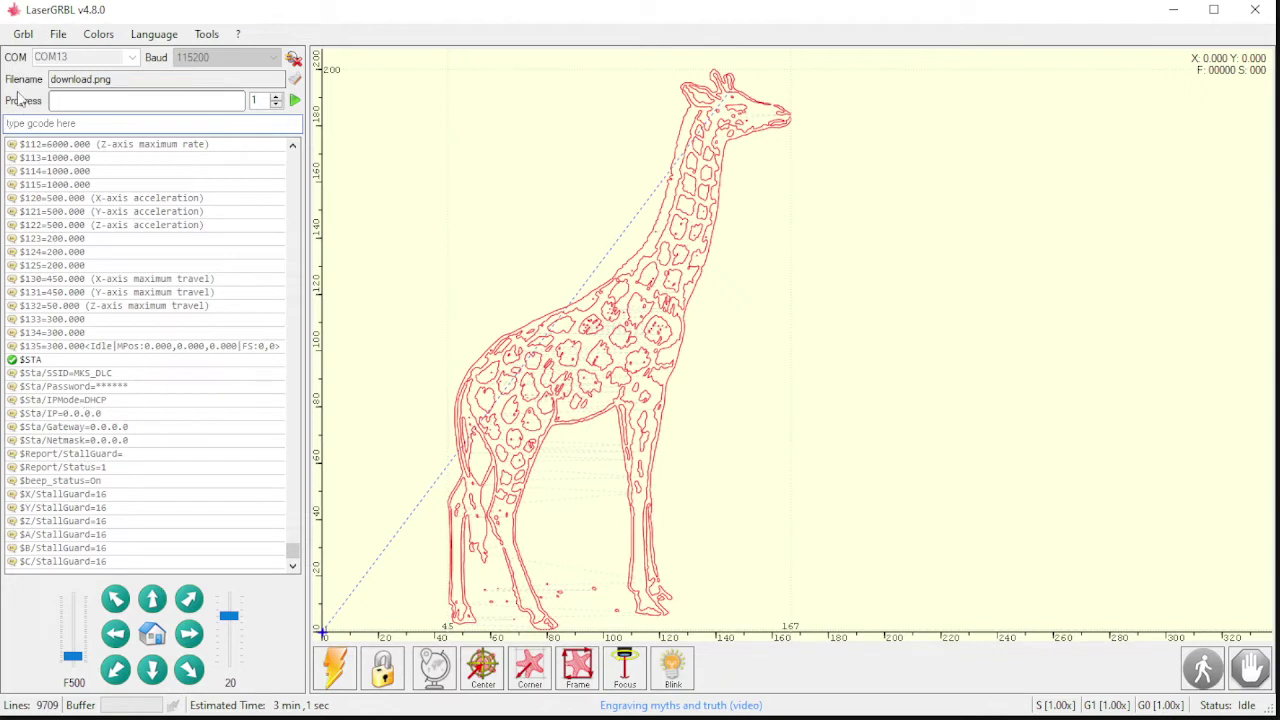
type("$AP")
key("Return")
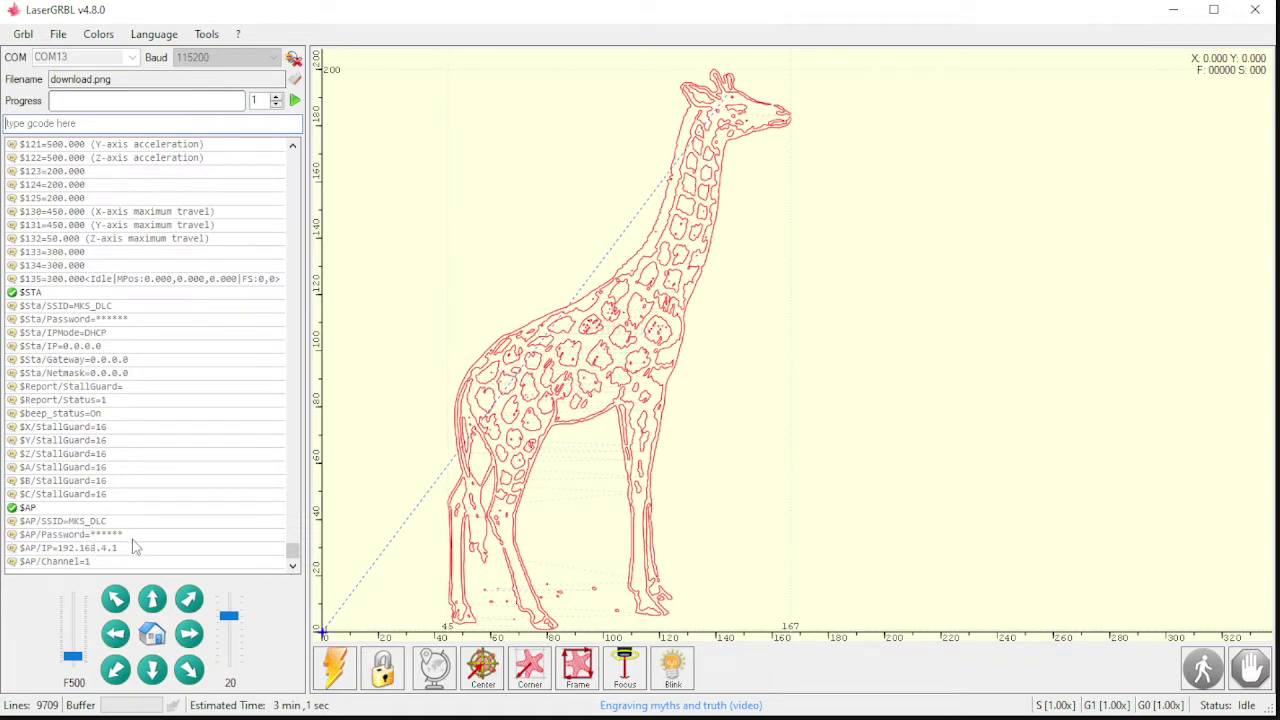
Resend the access-point query, then start an $AP/password= command and trim it
left_click(92, 122)
type("$AP/")
key("Return")
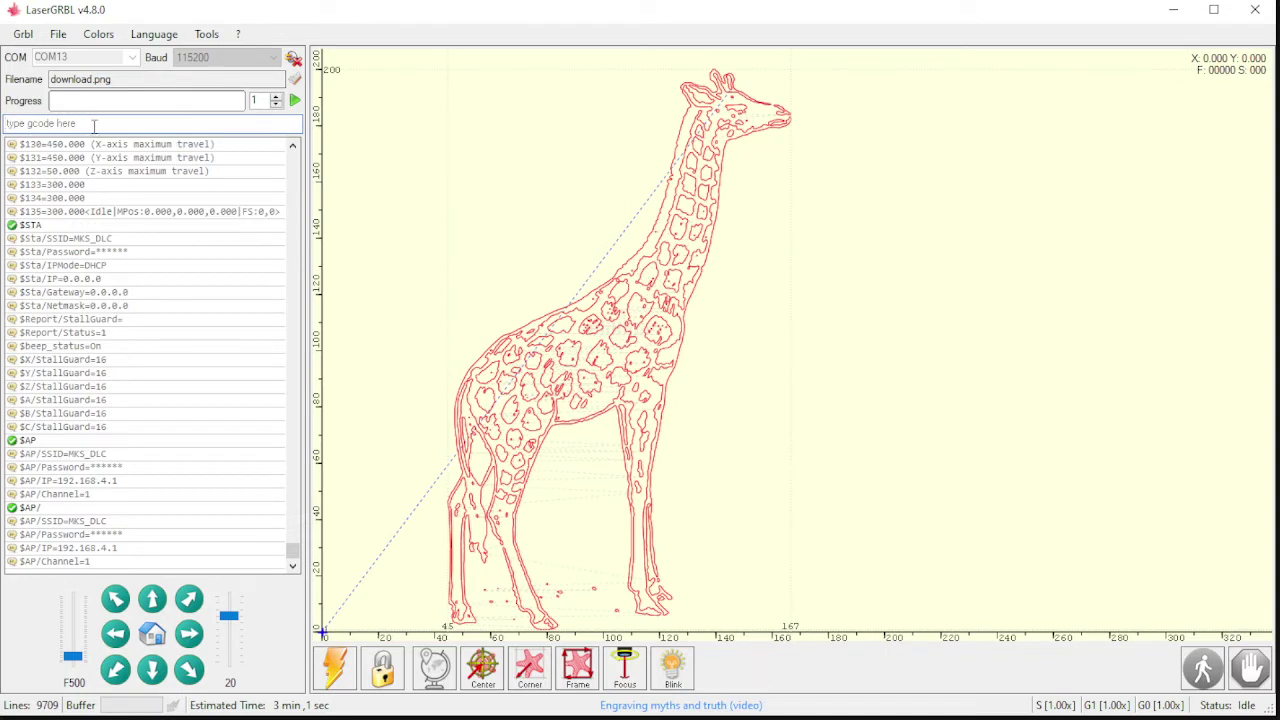
type("$AP/password=")
key("BackSpace")
key("BackSpace")
key("BackSpace")
key("BackSpace")
key("BackSpace")
key("BackSpace")
key("BackSpace")
key("BackSpace")
key("BackSpace")
Query $STA, then set the station SSID to SnoCoMakers
type("$STA")
key("Return")
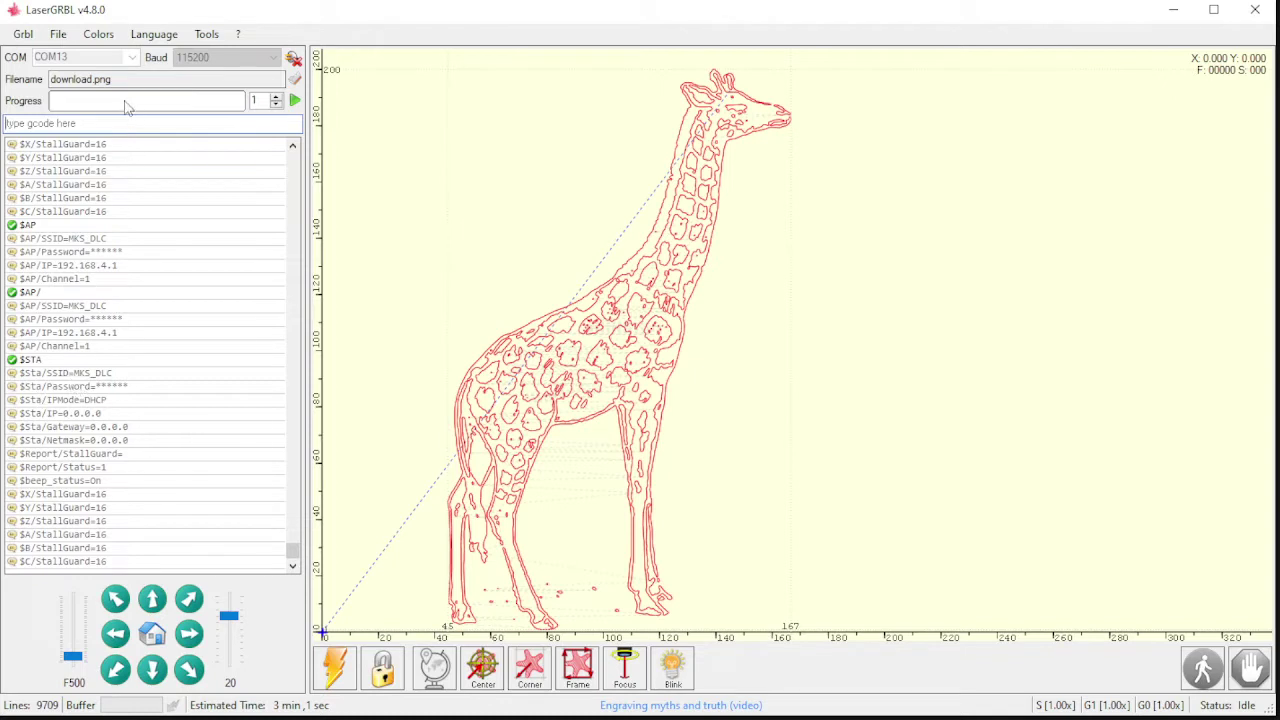
type("$S")
type("TA/SS")
type("ID=")
type("s")
type("SnoCo")
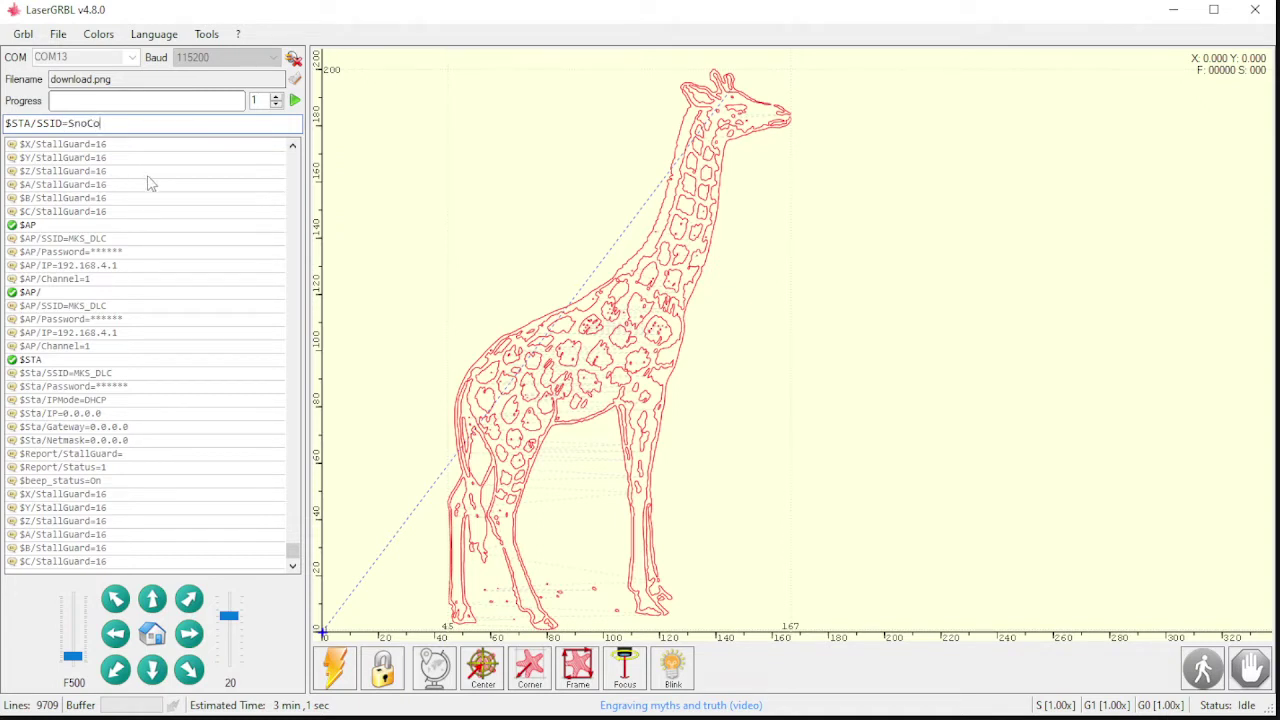
type("Makers")
key("Return")
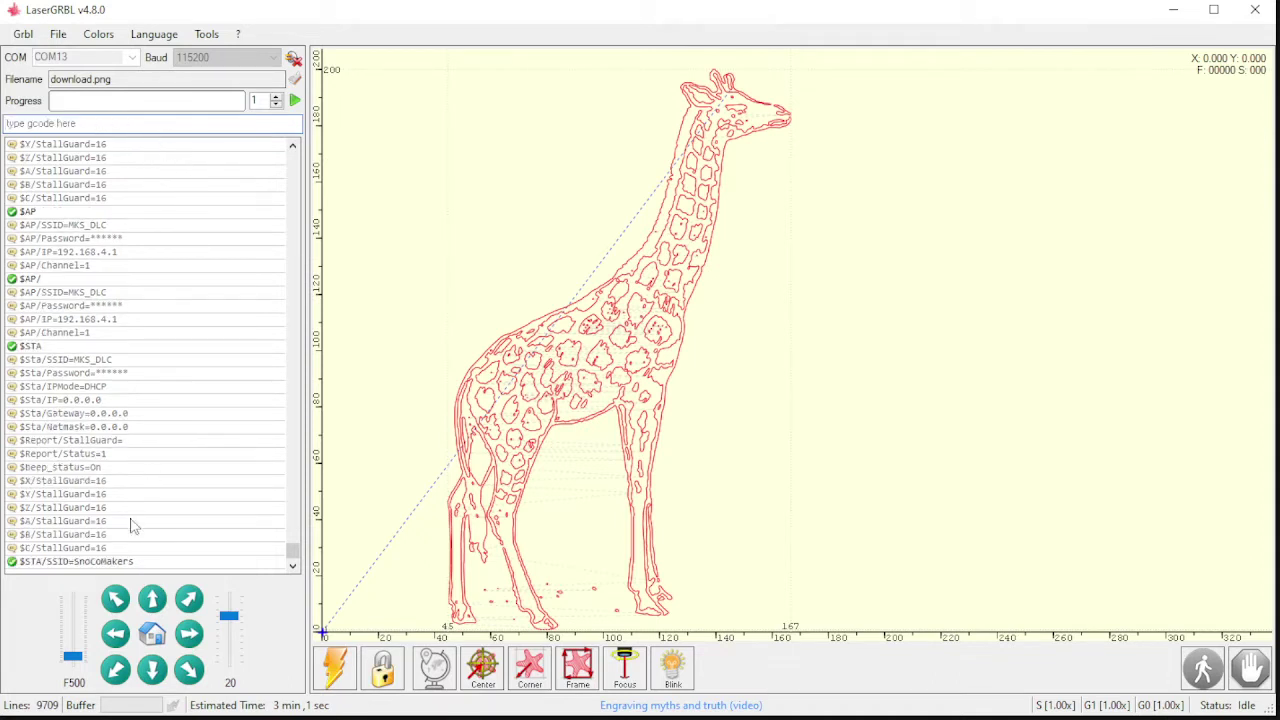
Edit the recalled SSID command into $STA/Password= with the Wi-Fi password and send it
key("Up")
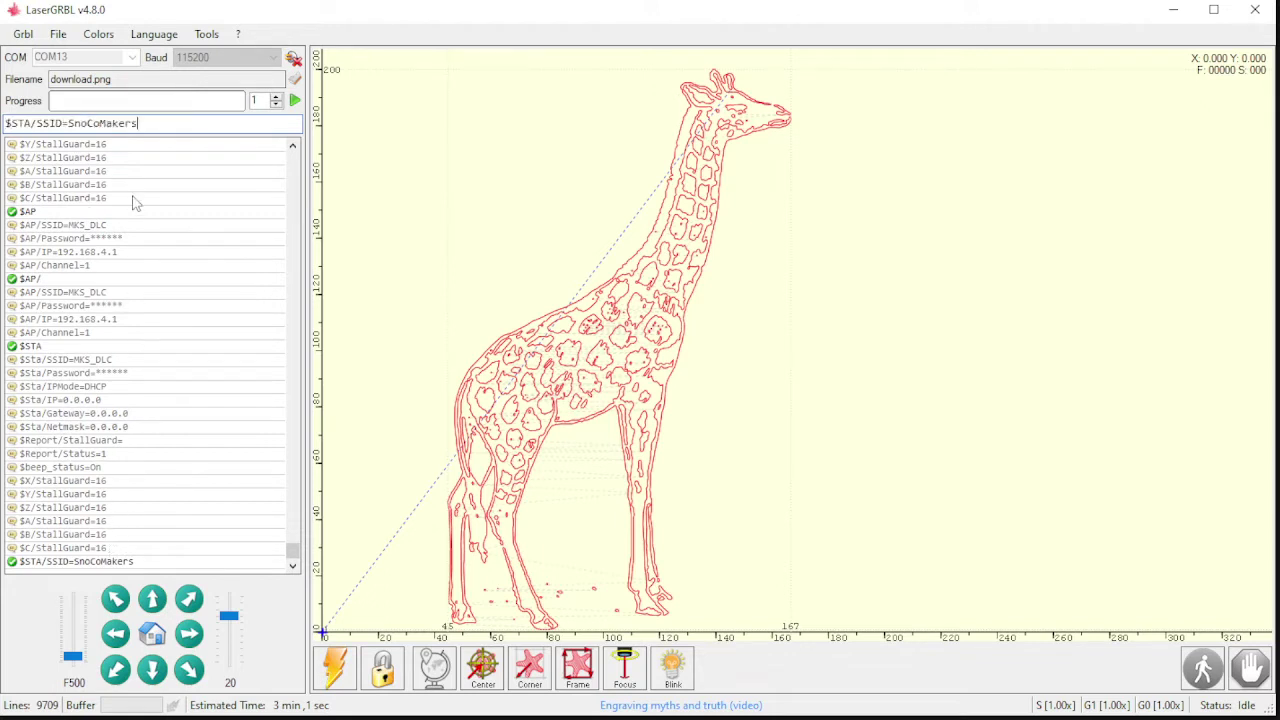
left_click_drag(150, 123, 41, 121)
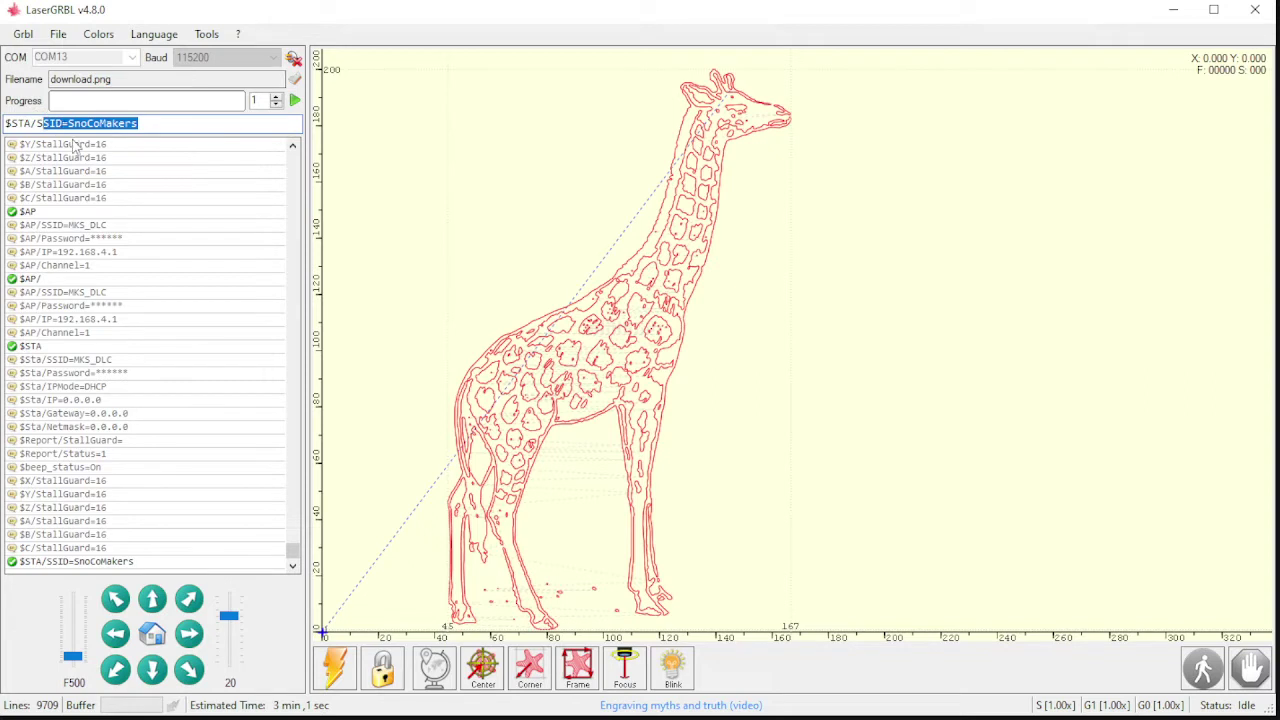
key("BackSpace")
key("BackSpace")
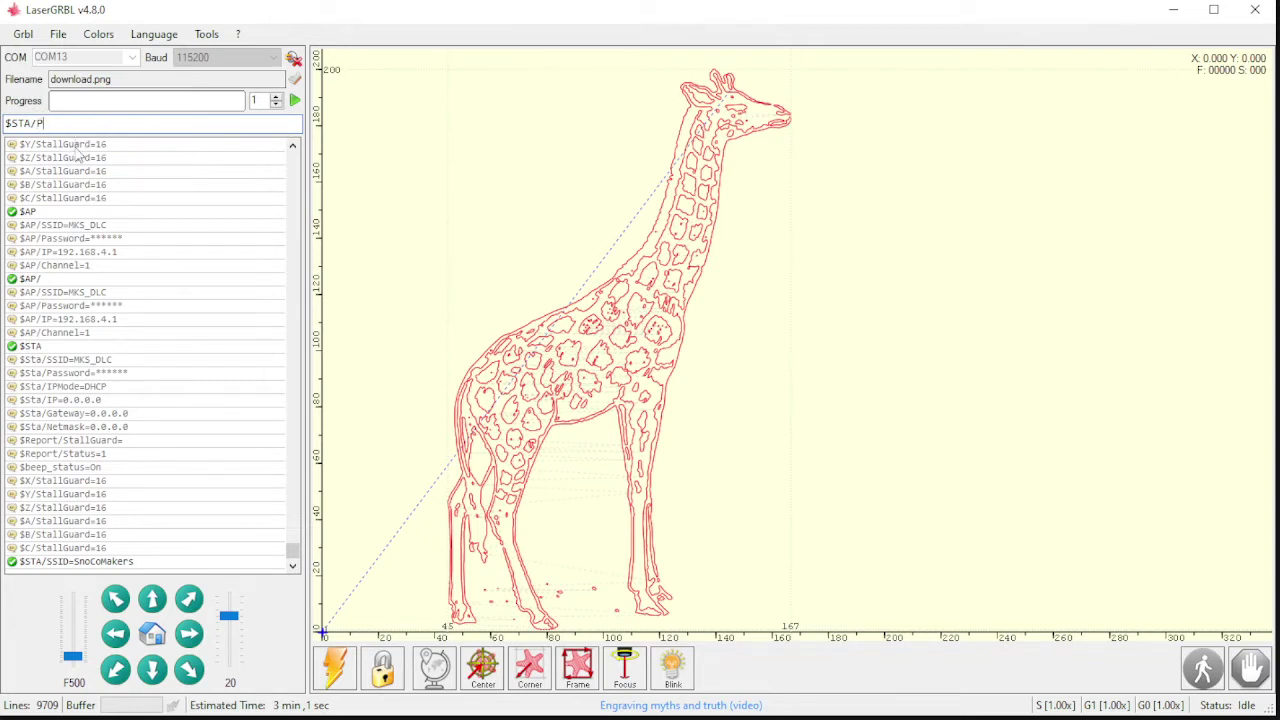
key("Return")
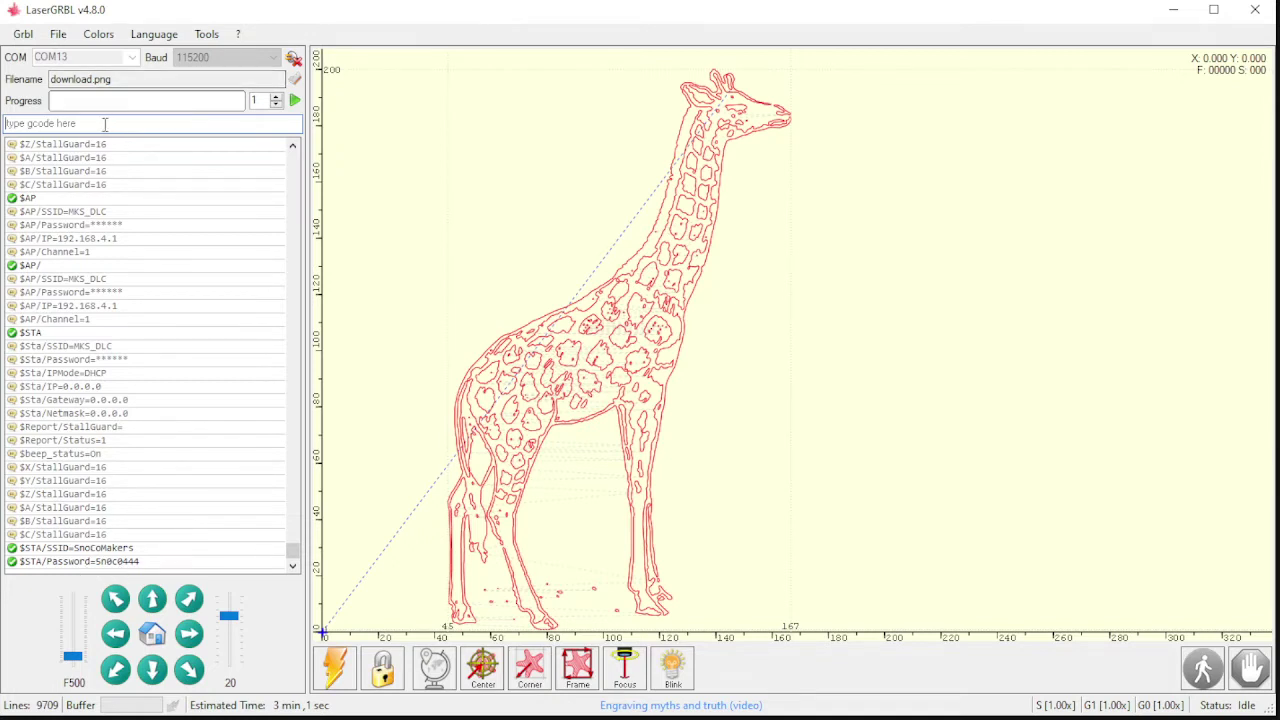
Check the updated station settings with $STA and query the current radio mode
type("$STA")
key("Return")
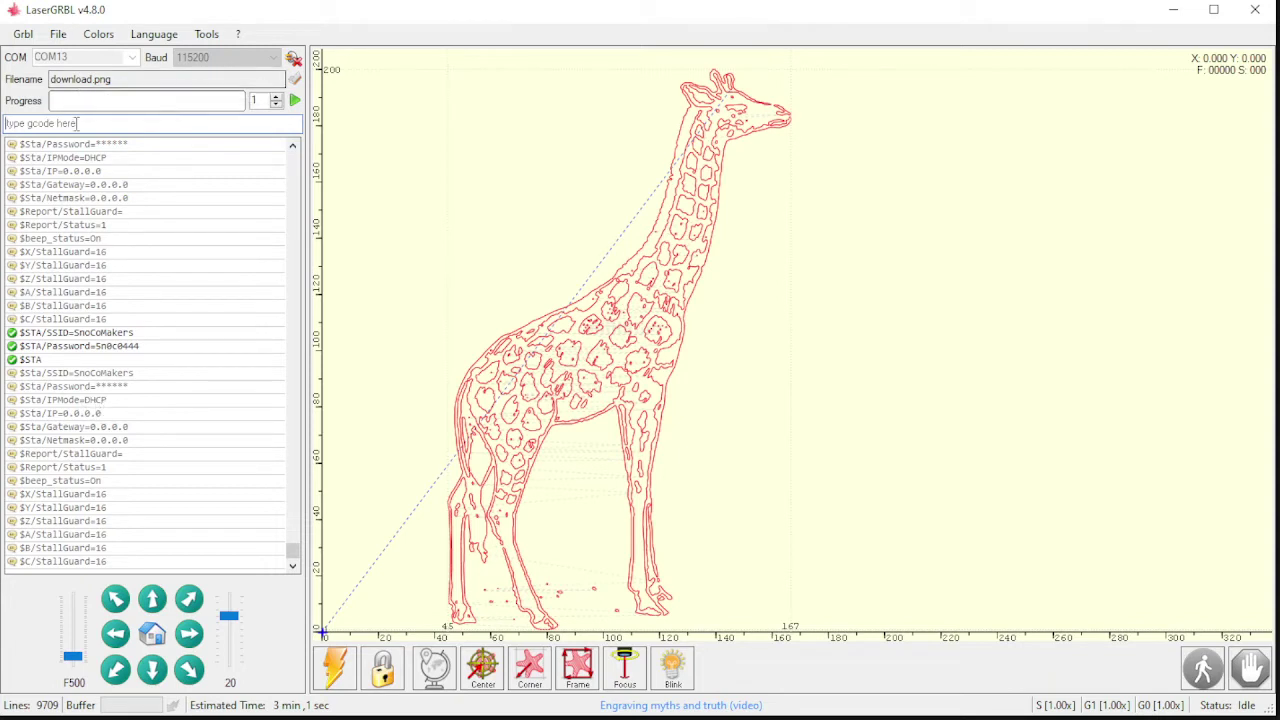
type("$radio")
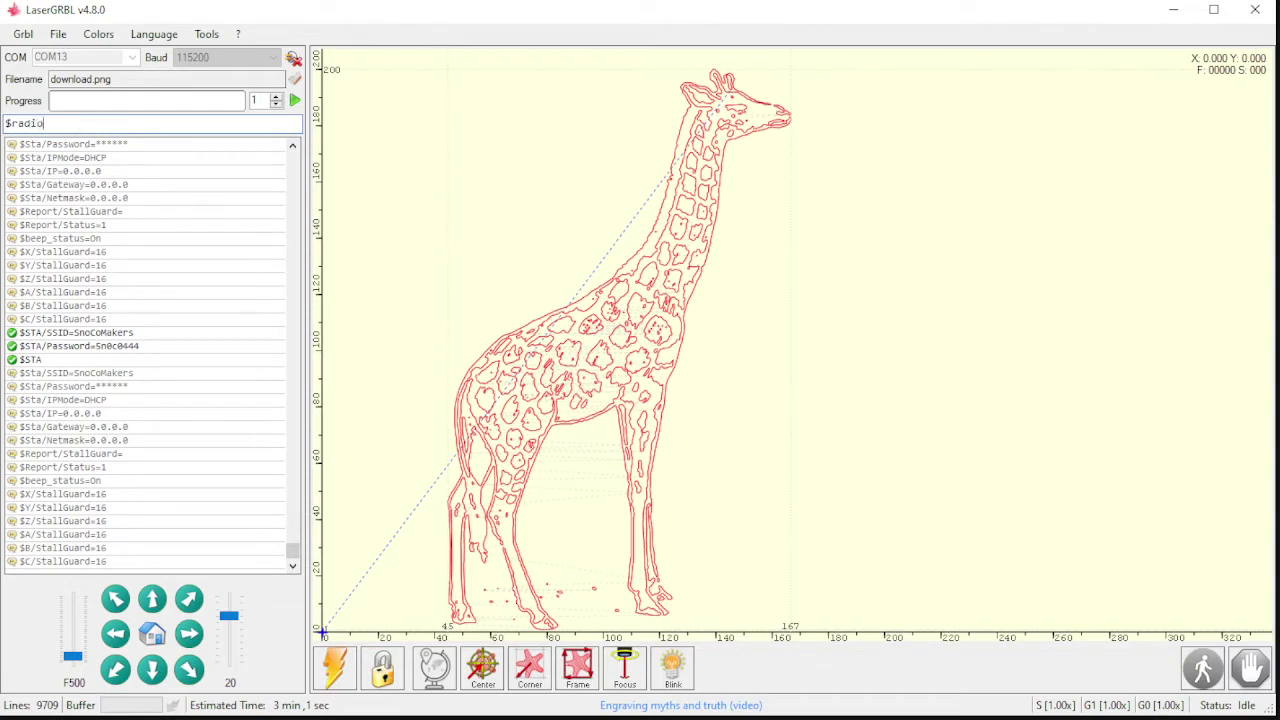
key("Return")
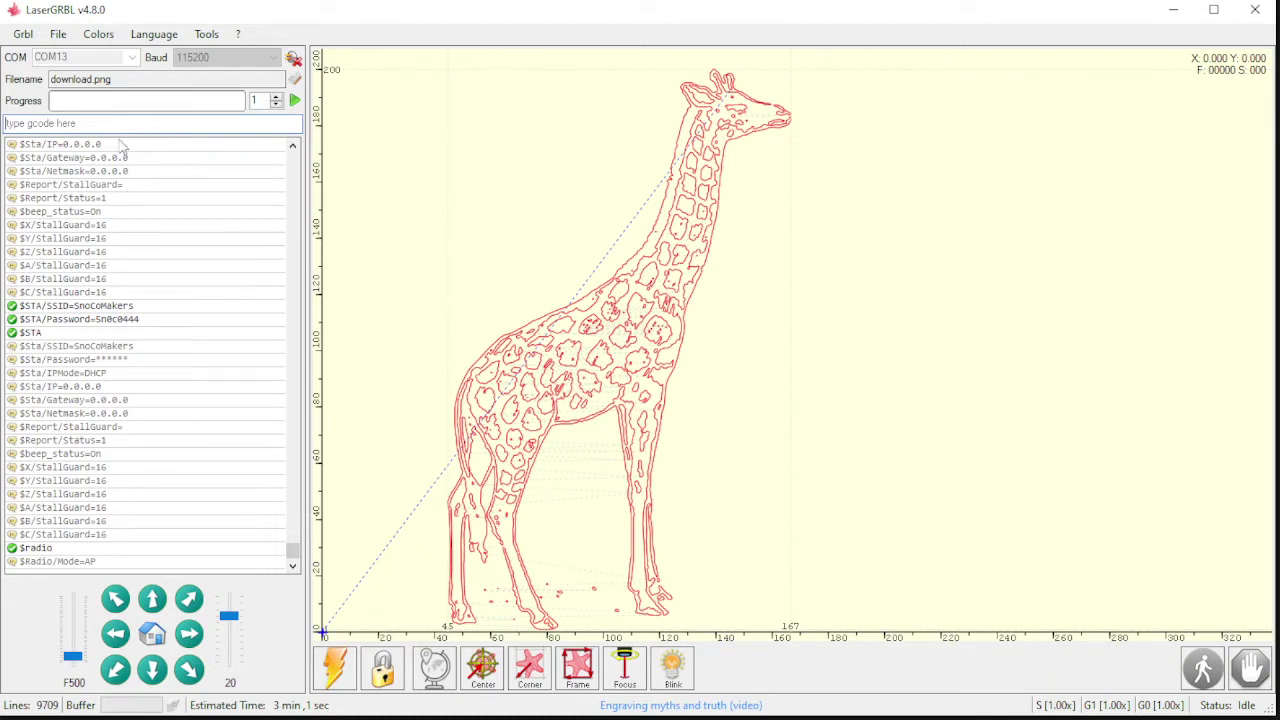
Switch the board's radio to station mode with $radio/mode=sta
key("Up")
type("/mode=sta")
key("Return")
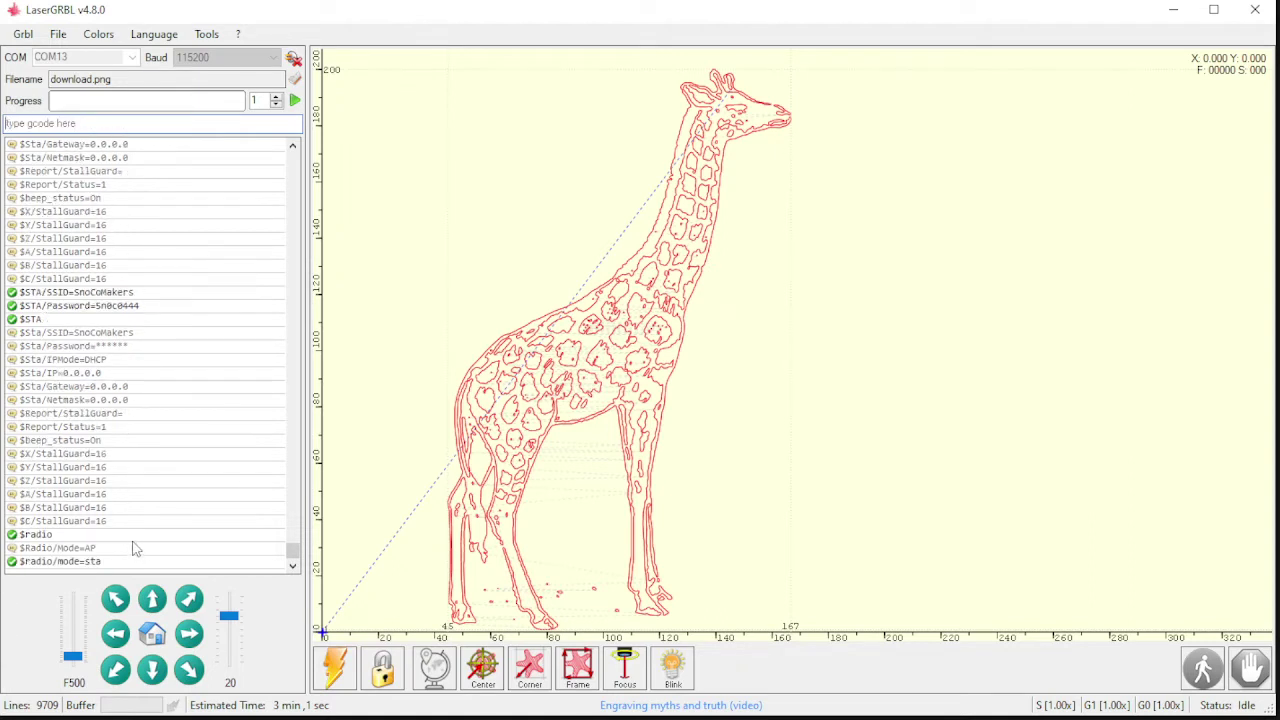
Disconnect, reconnect to the board on COM13, and focus the command box
left_click(294, 58)
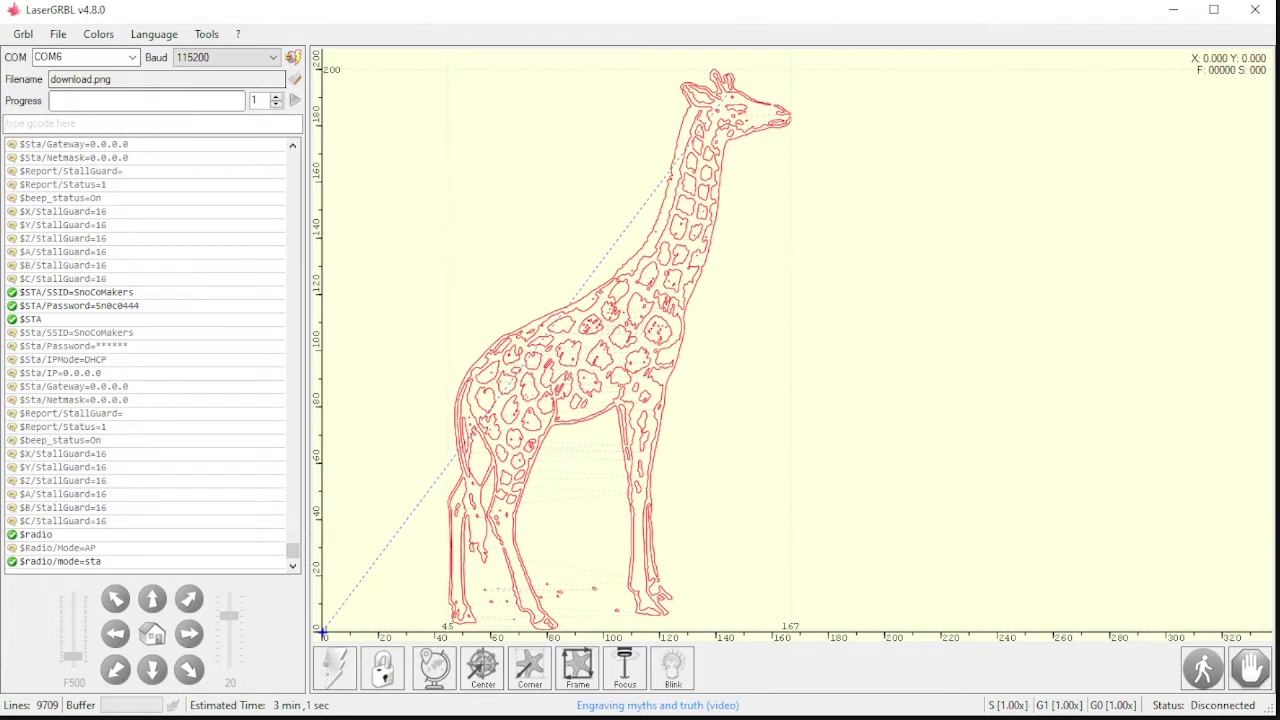
left_click(130, 57)
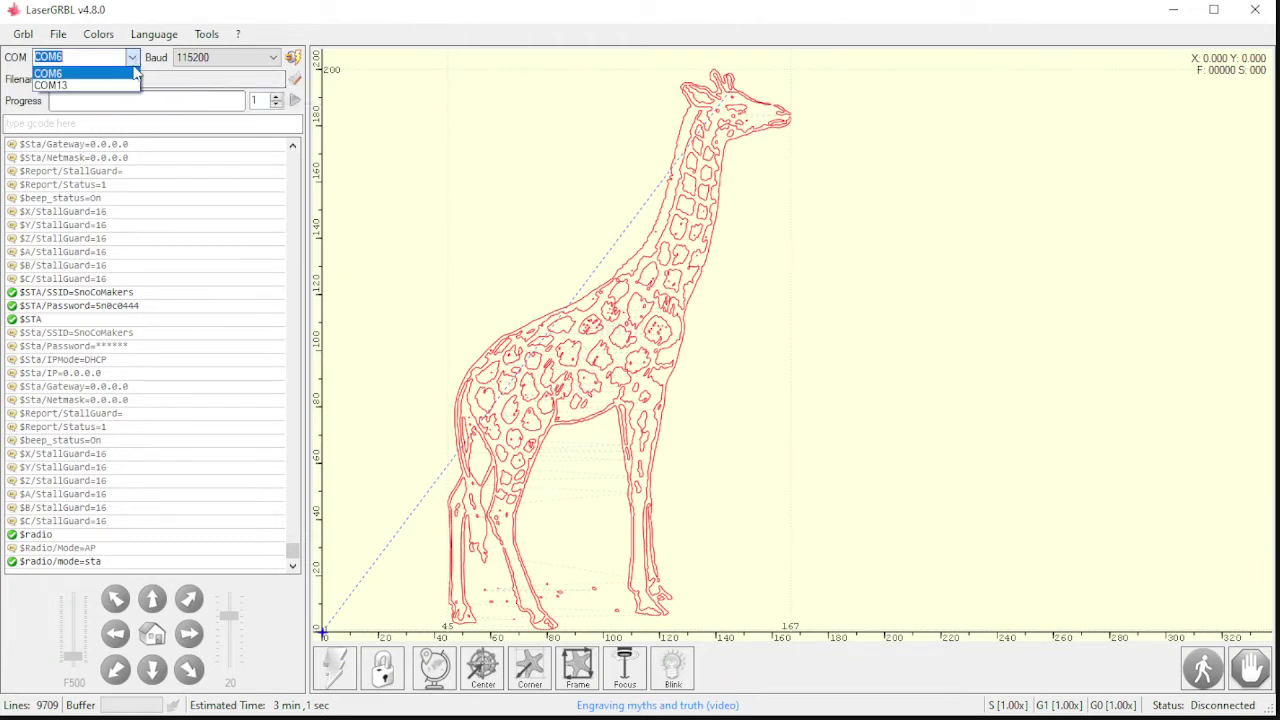
left_click(106, 86)
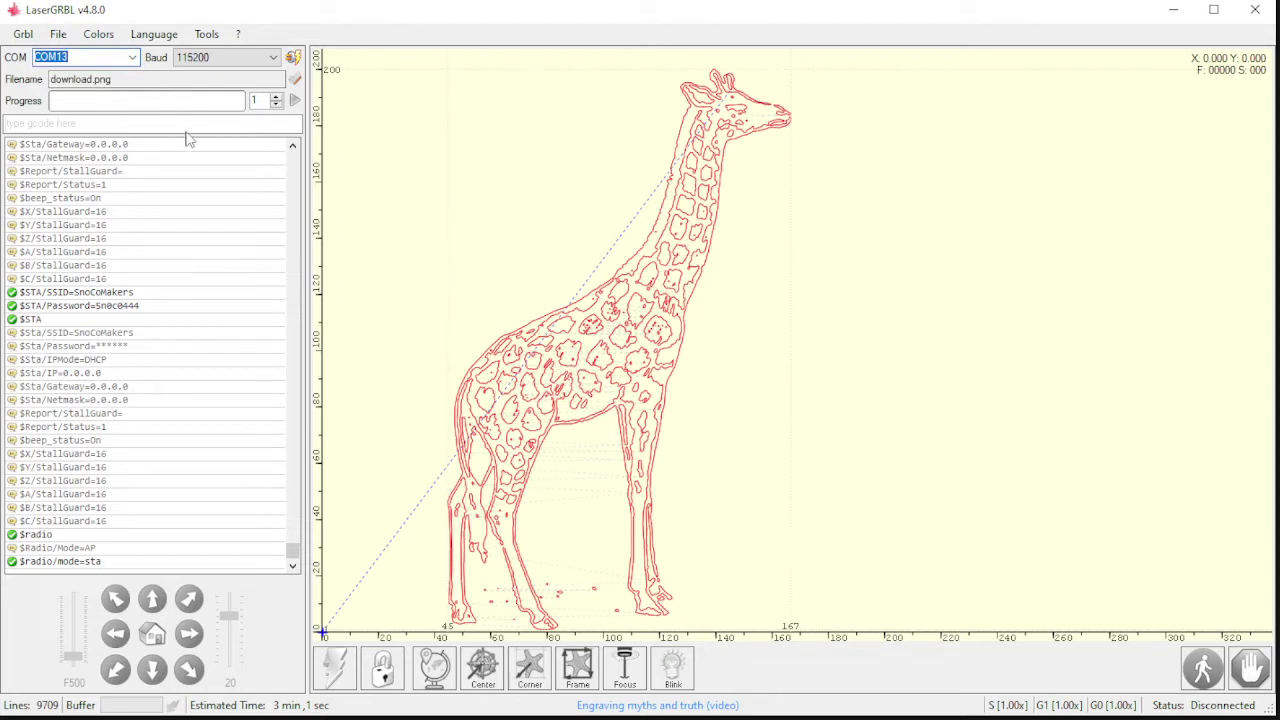
left_click(293, 57)
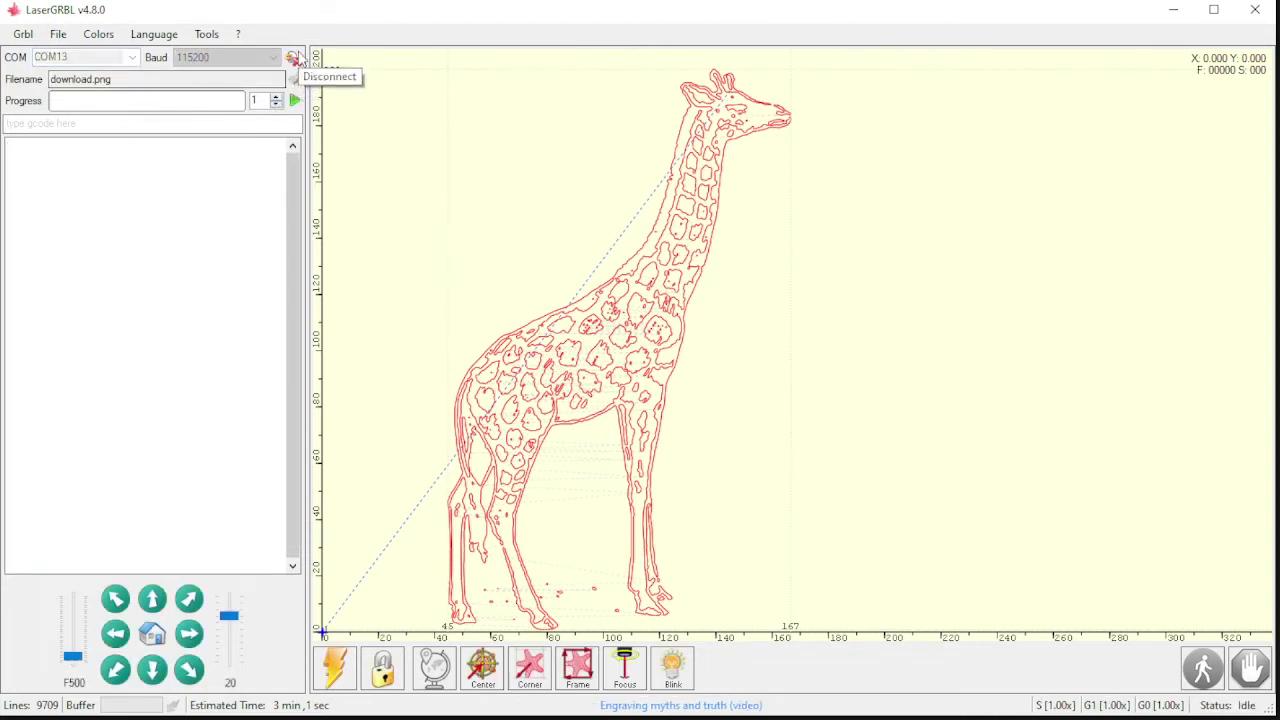
left_click(241, 122)
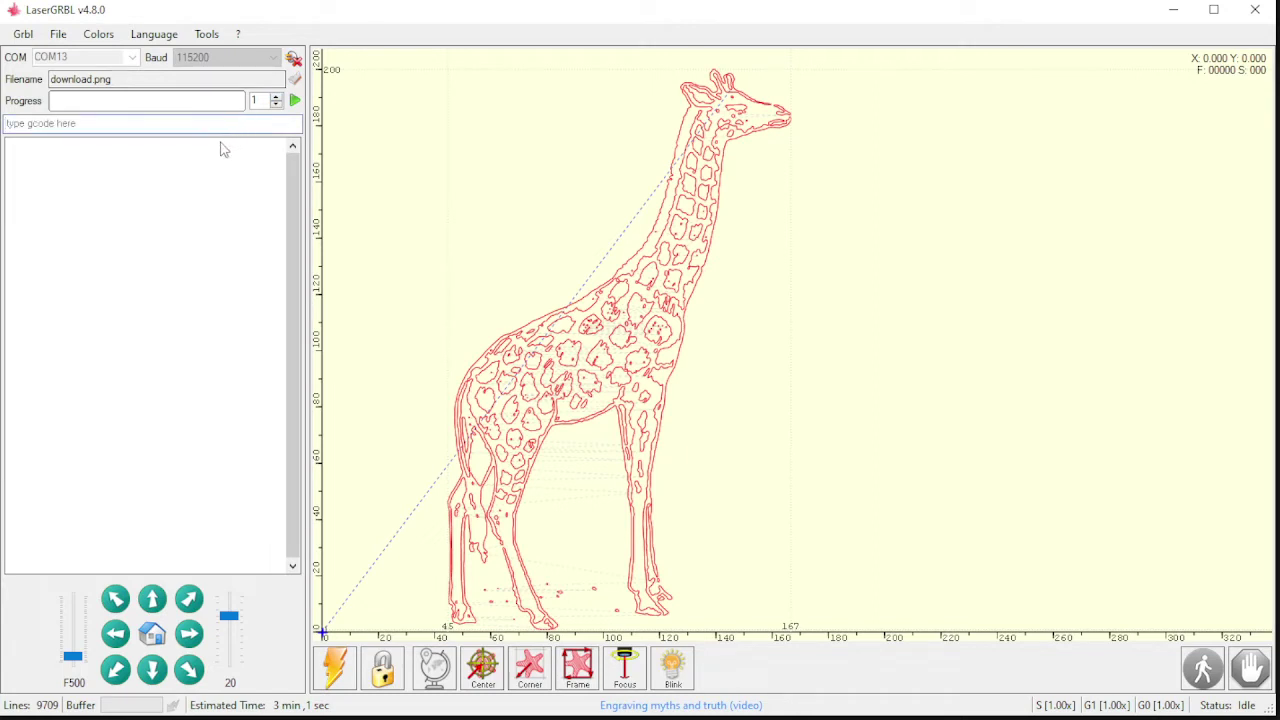
Send the $ help and $I firmware version queries, then widen the console panel
type("$")
key("BackSpace")
type("$")
key("Return")
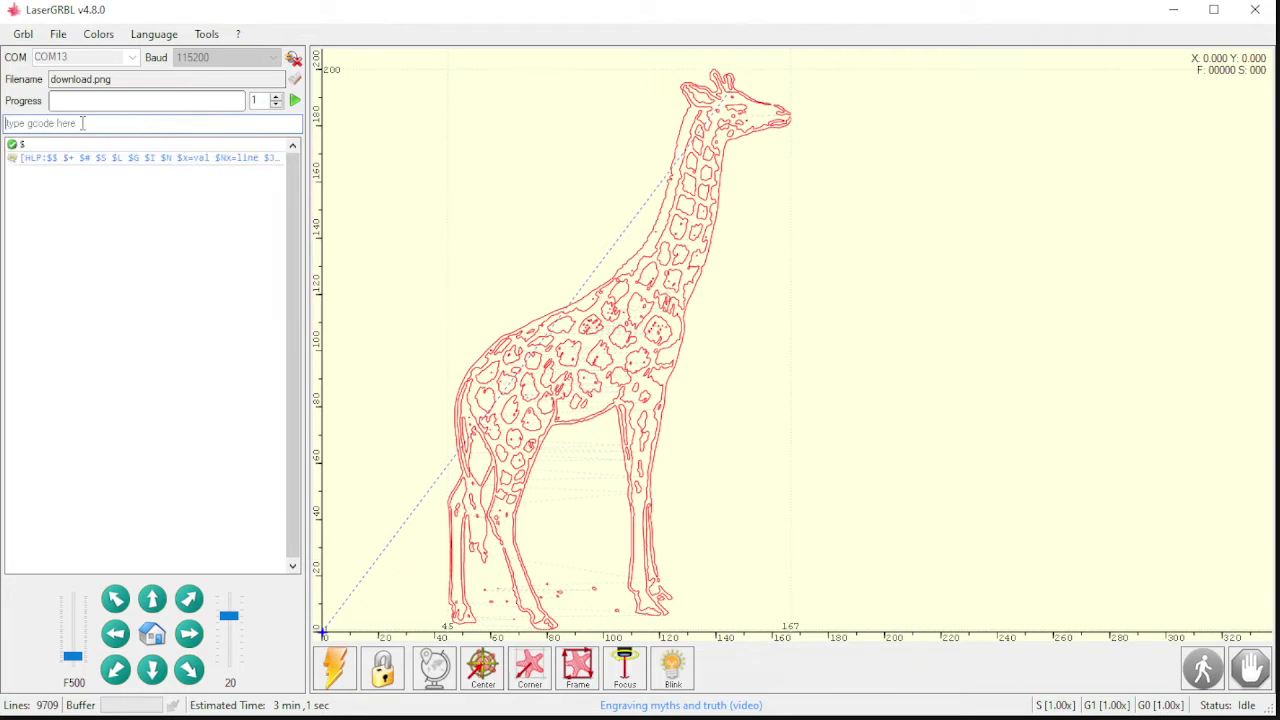
type("$I")
key("Return")
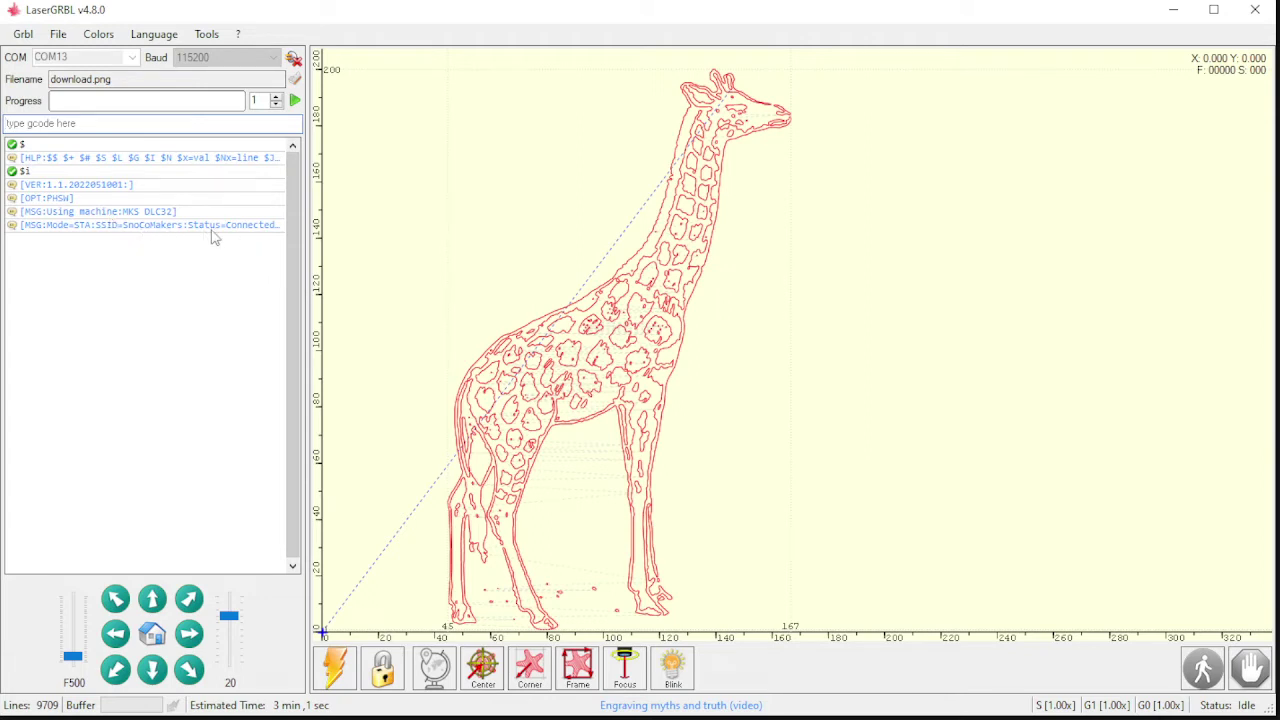
left_click_drag(303, 255, 434, 257)
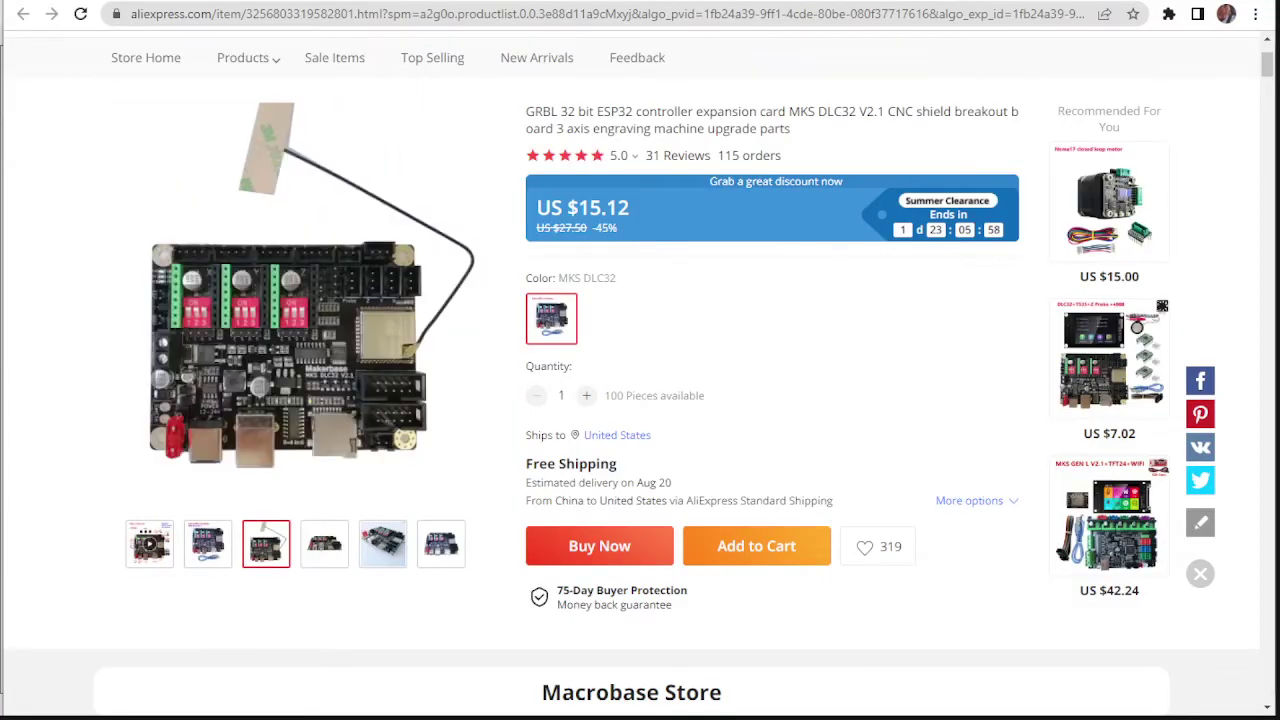
In a new browser tab, enter the board address 192.168.40.163
key("ctrl+t")
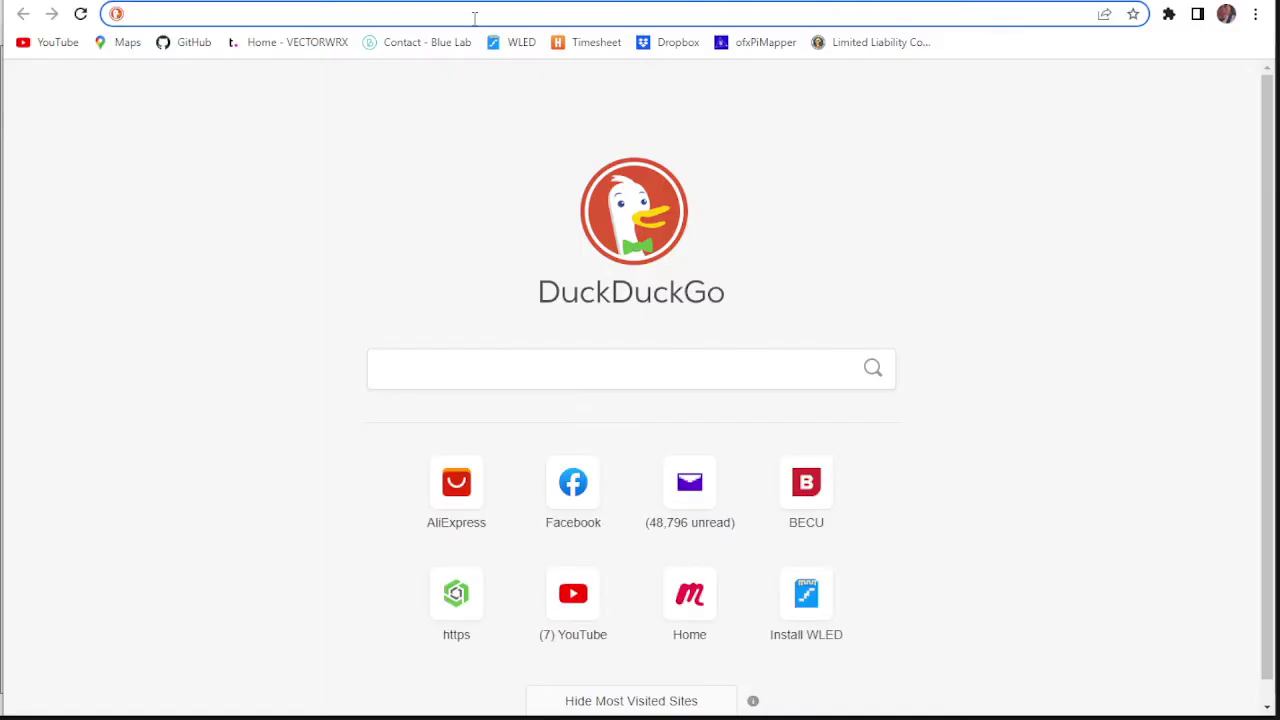
type("19")
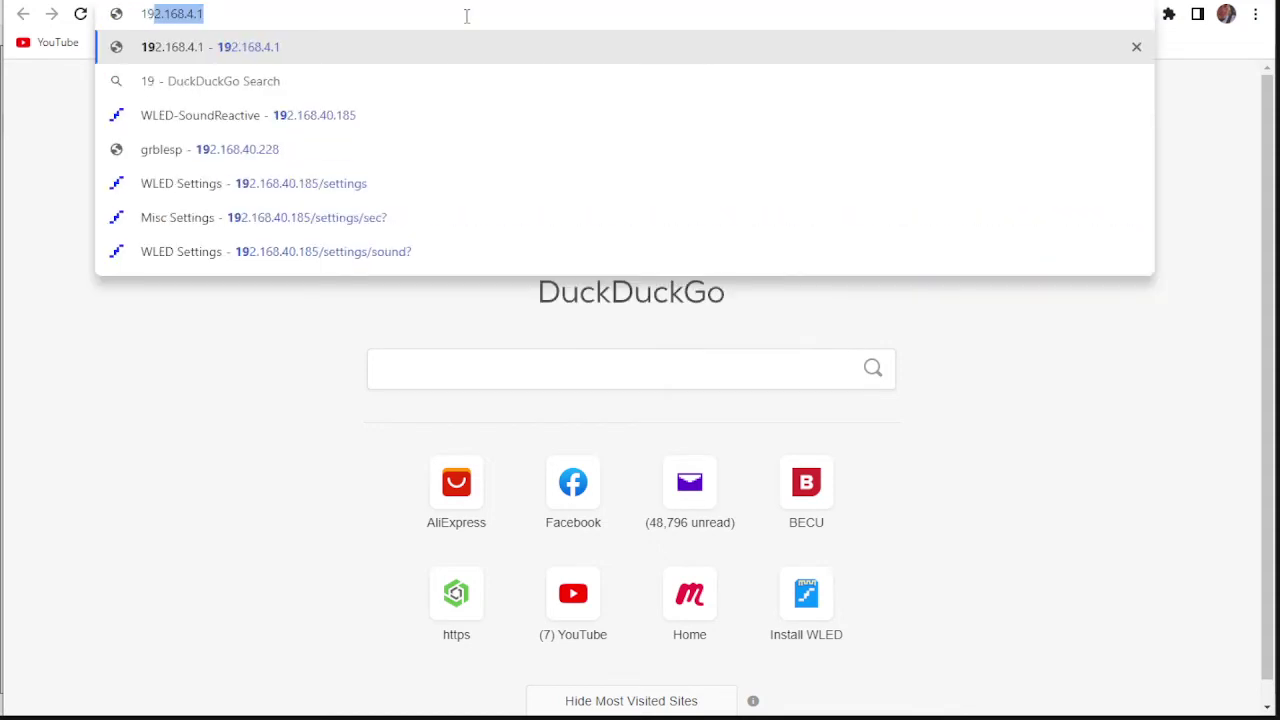
type("2.16")
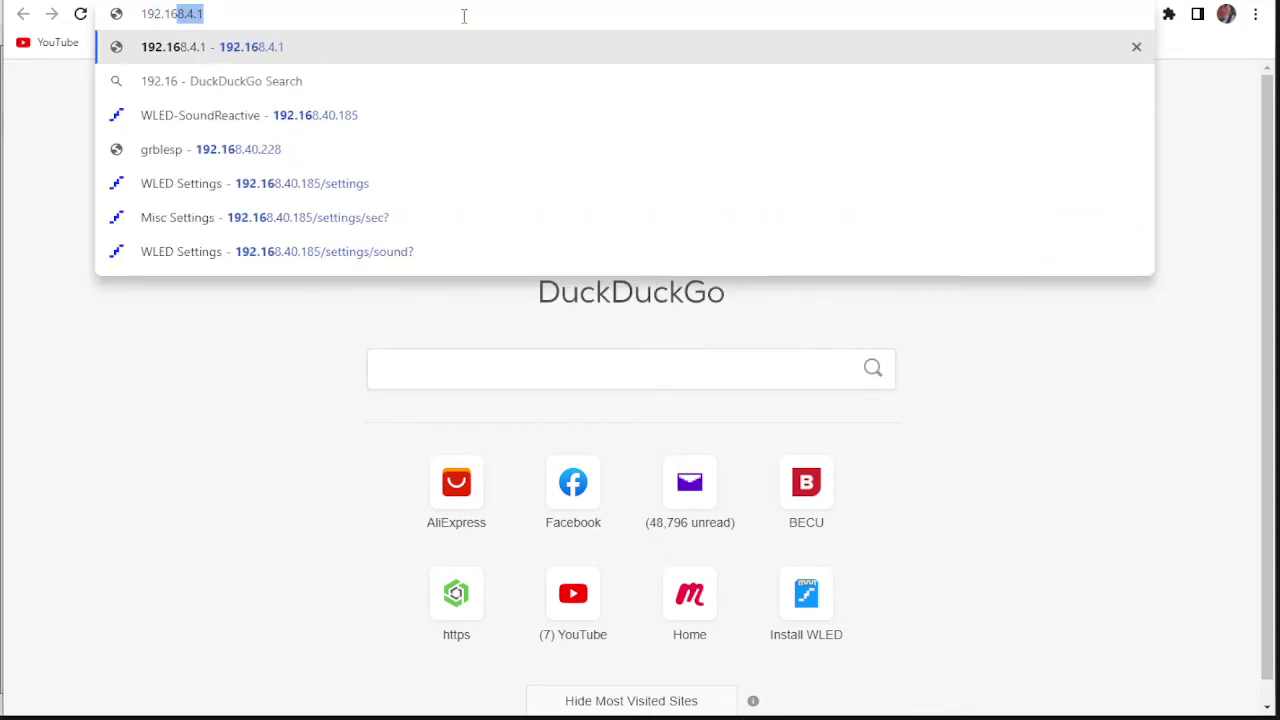
type("8.40")
key("Delete")
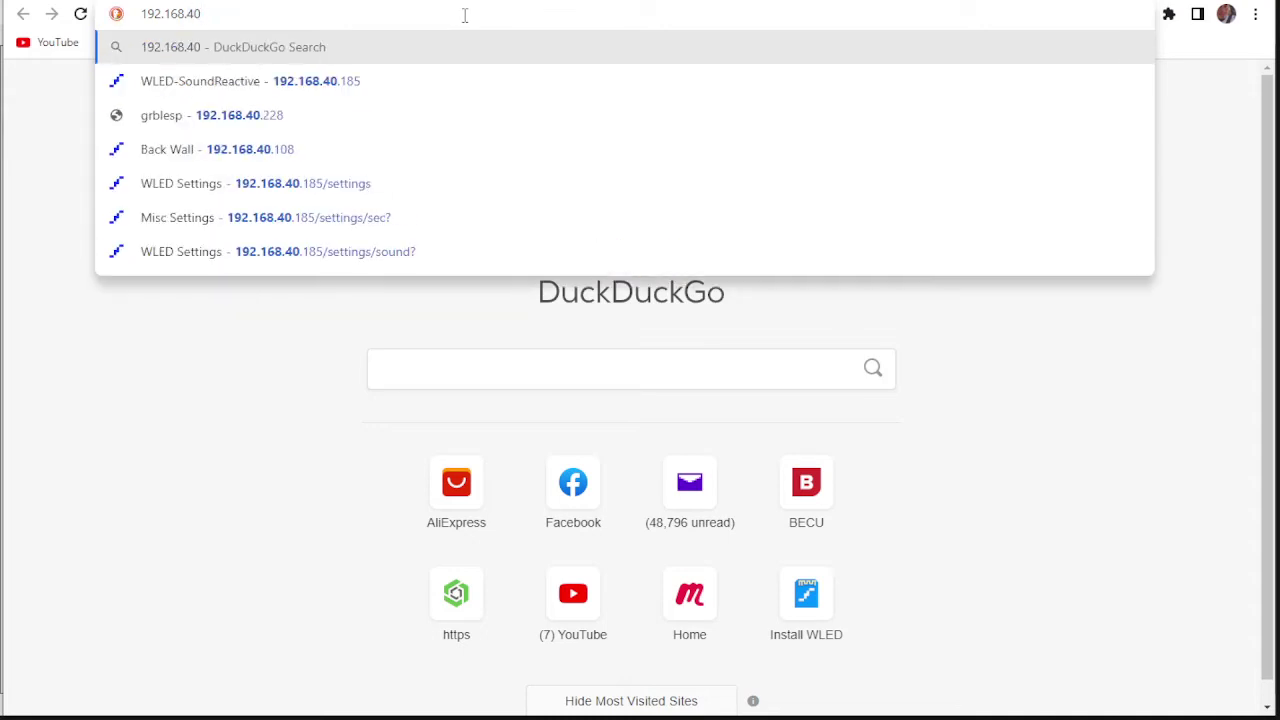
type(".1")
type("63")
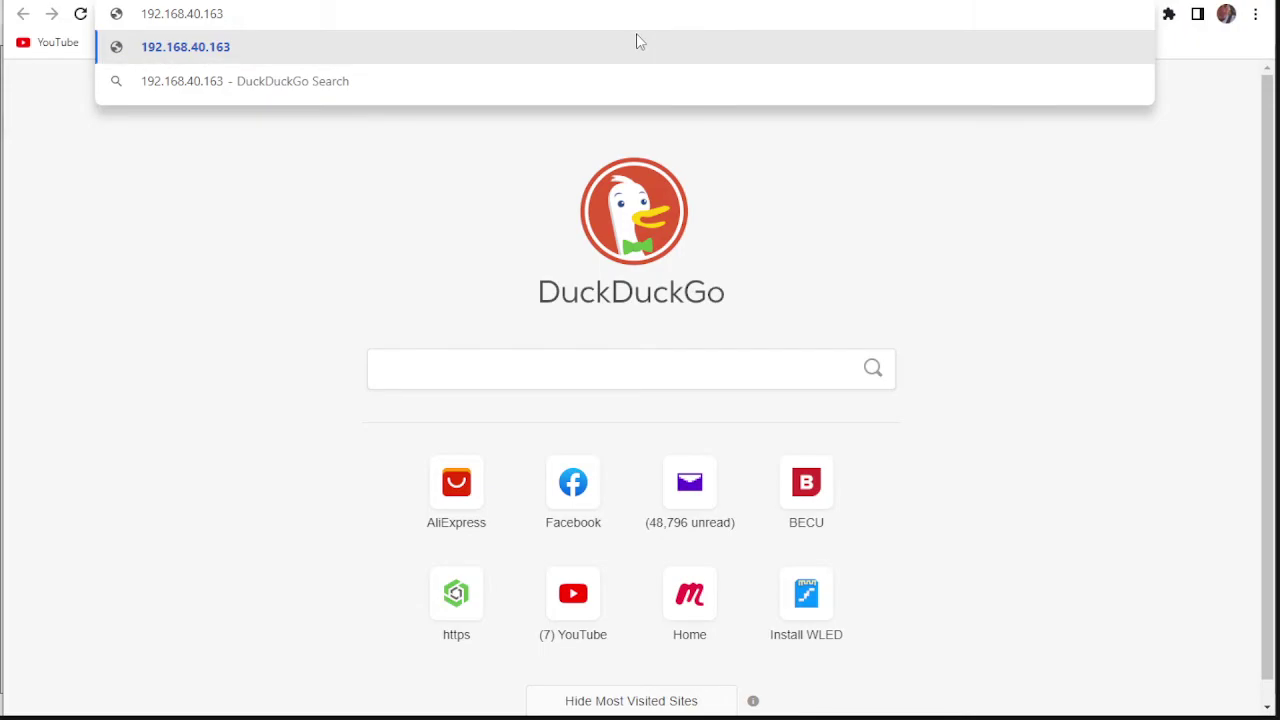
Load the ESP32-WEB page at 192.168.40.163 and jog the Z axis up
key("Return")
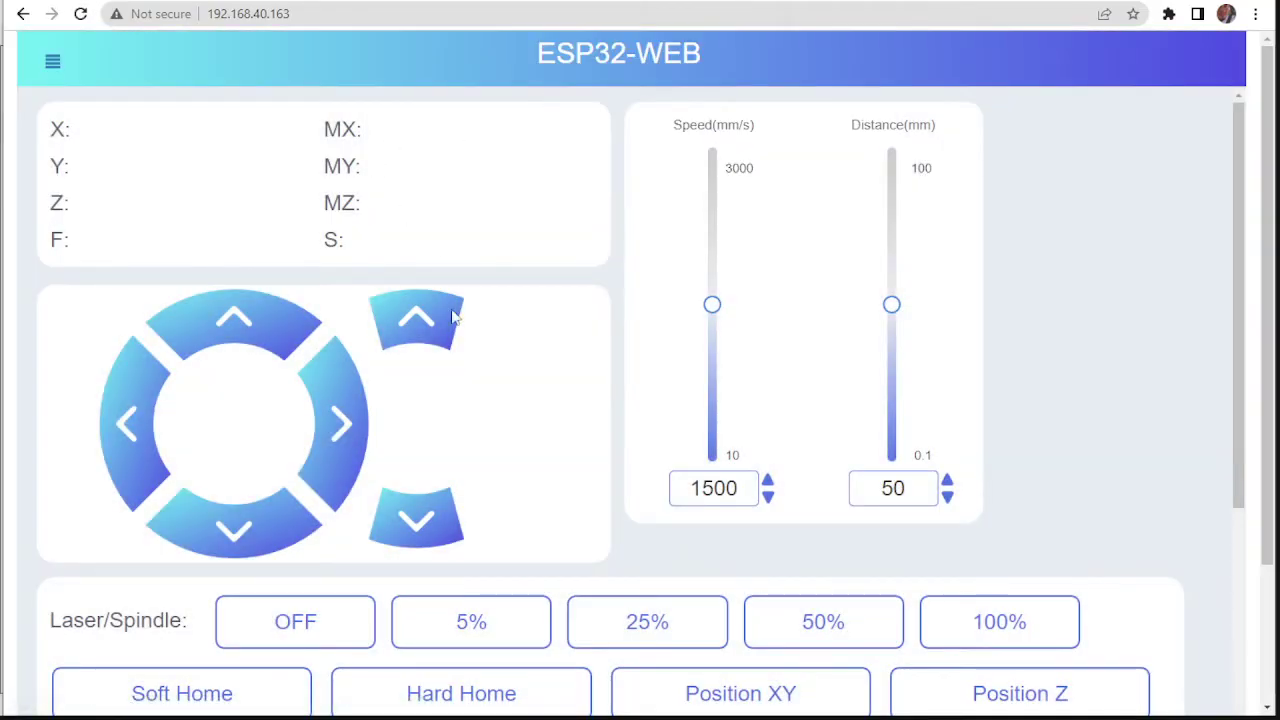
left_click(450, 318)
scroll(309, 386, "down", 2)
scroll(420, 346, "down", 8)
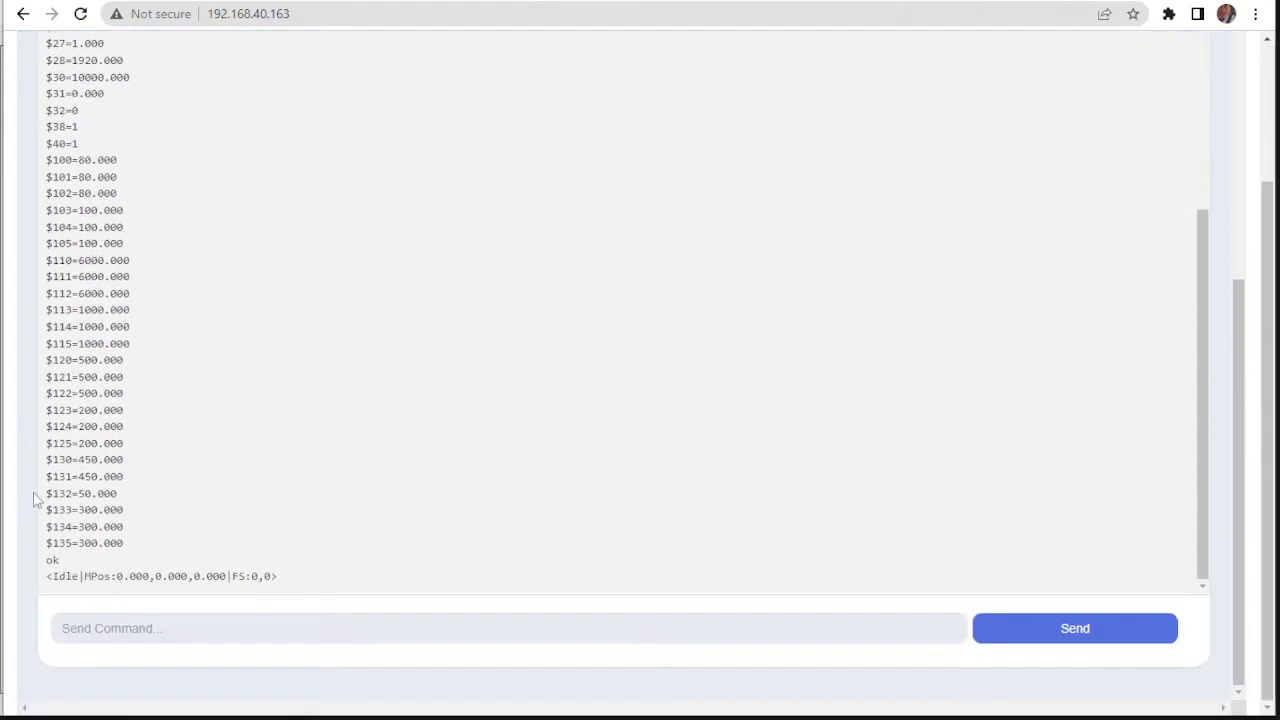
scroll(37, 497, "up", 10)
scroll(40, 340, "up", 2)
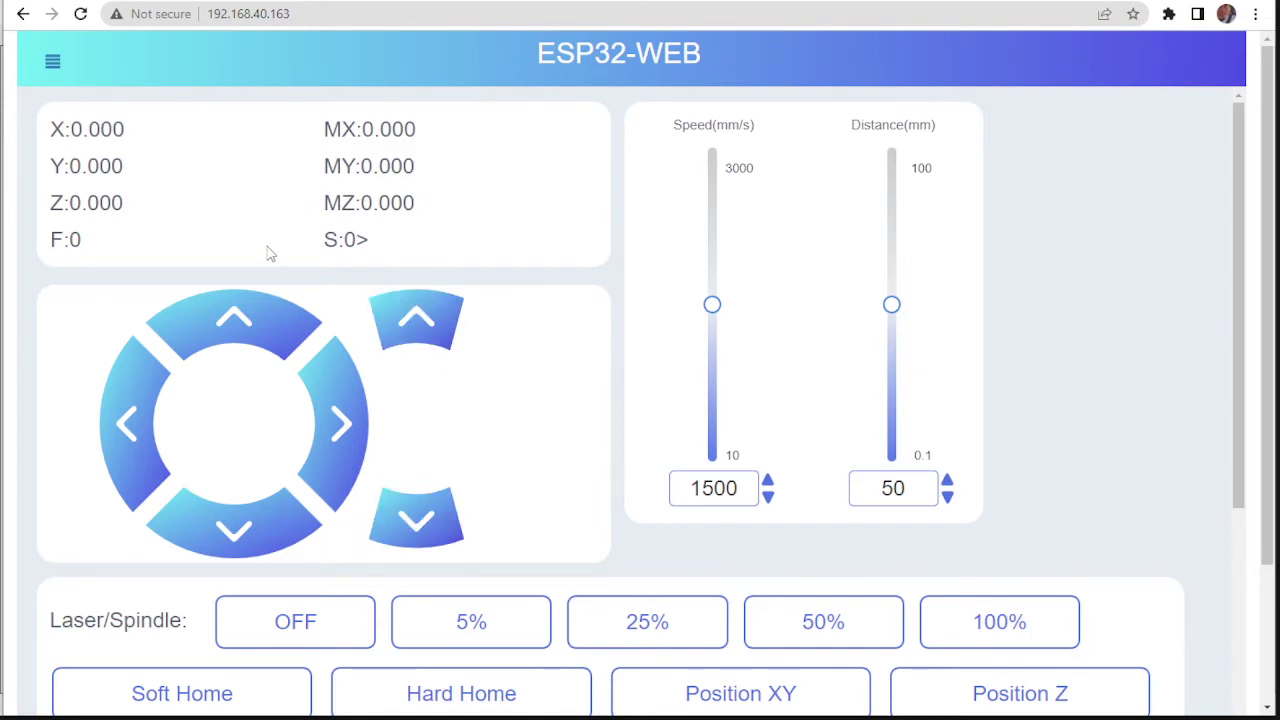
scroll(268, 253, "down", 3)
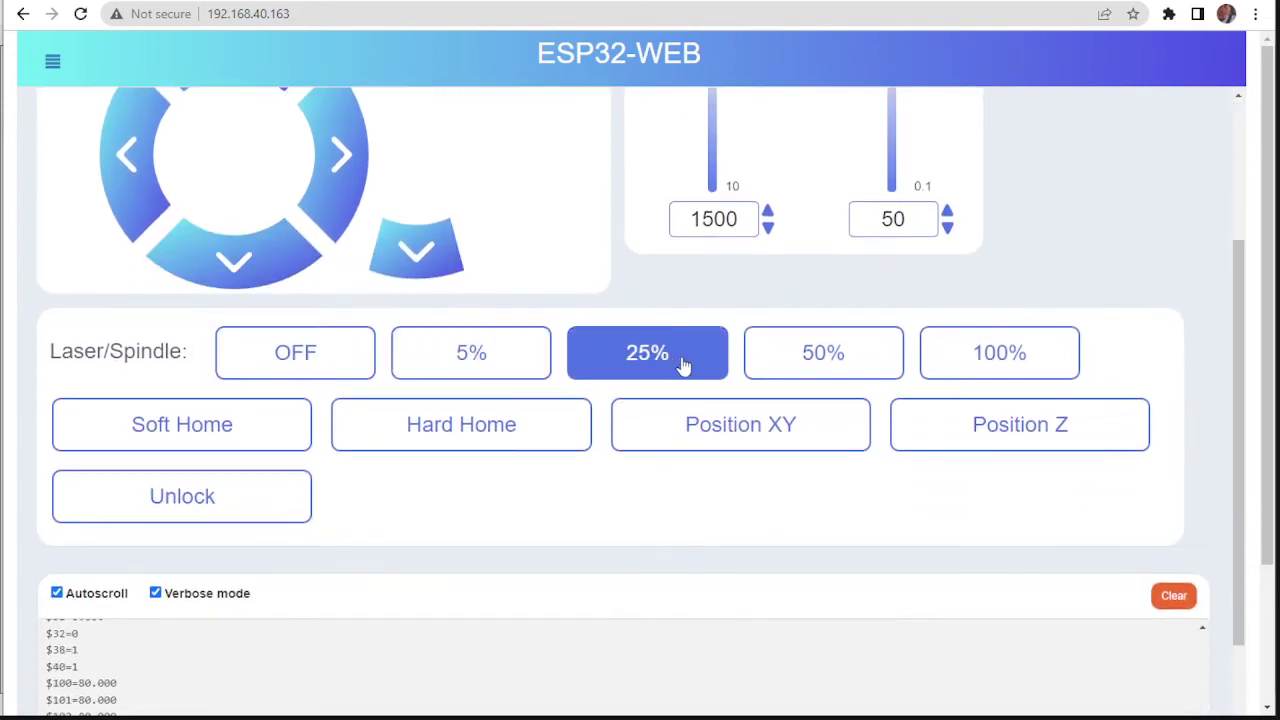
scroll(431, 505, "down", 2)
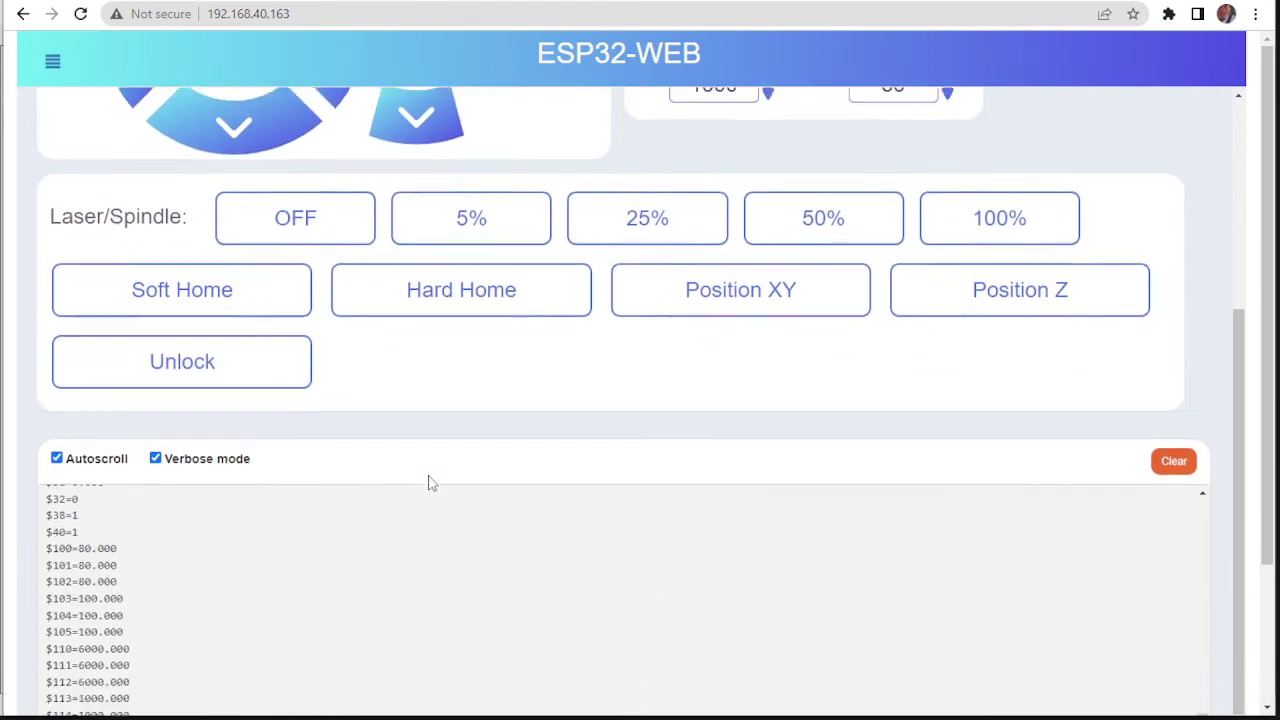
scroll(77, 380, "down", 3)
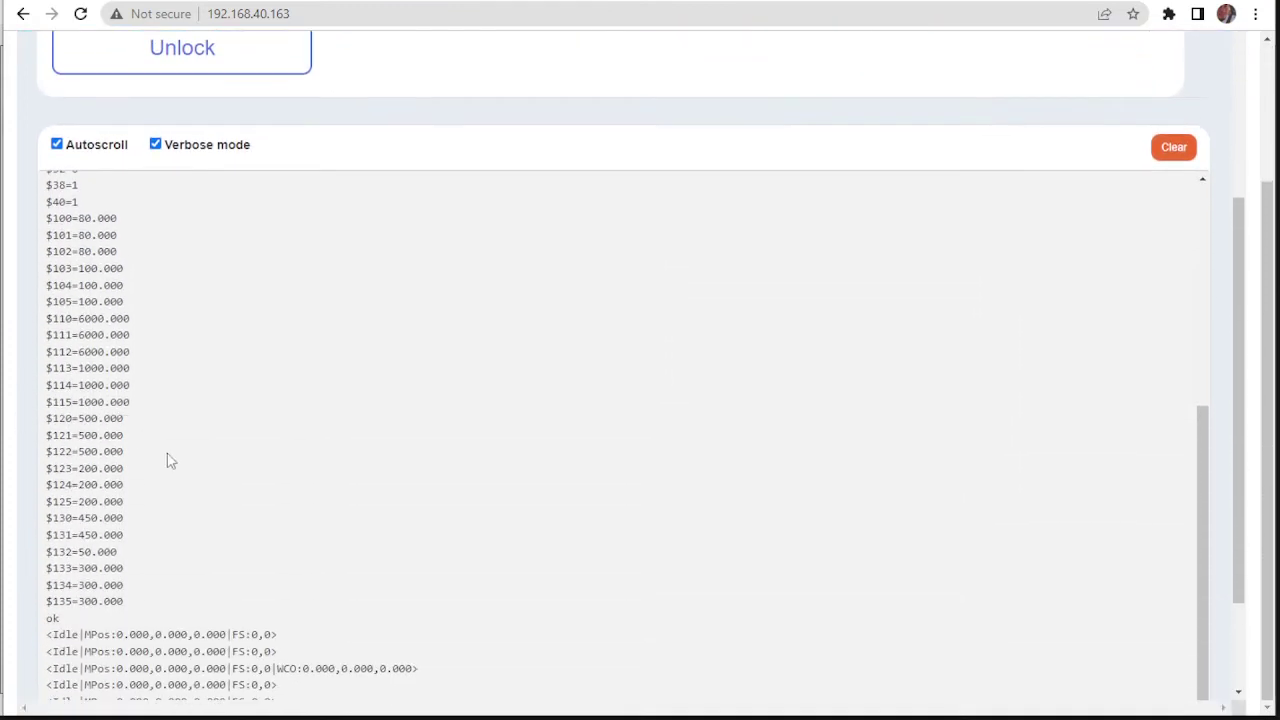
scroll(173, 472, "down", 2)
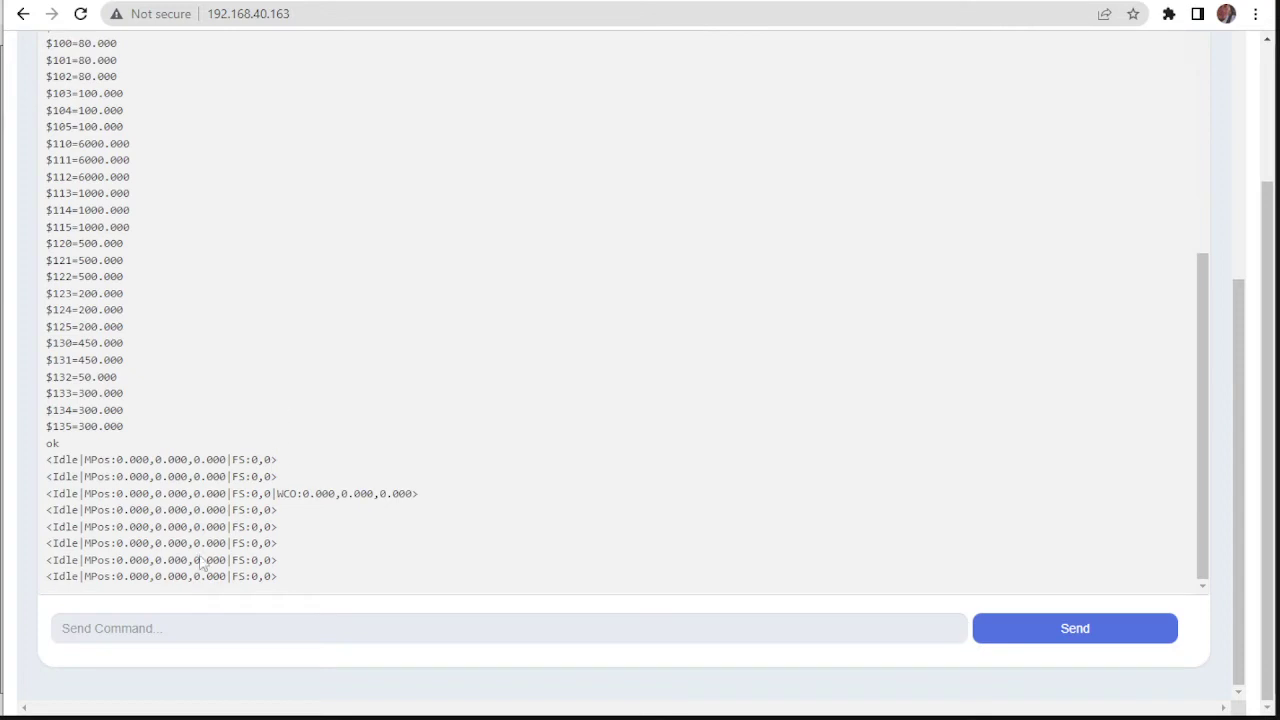
scroll(197, 572, "up", 1)
Send $$ from the web console to list all GRBL settings
left_click(146, 620)
type("$$")
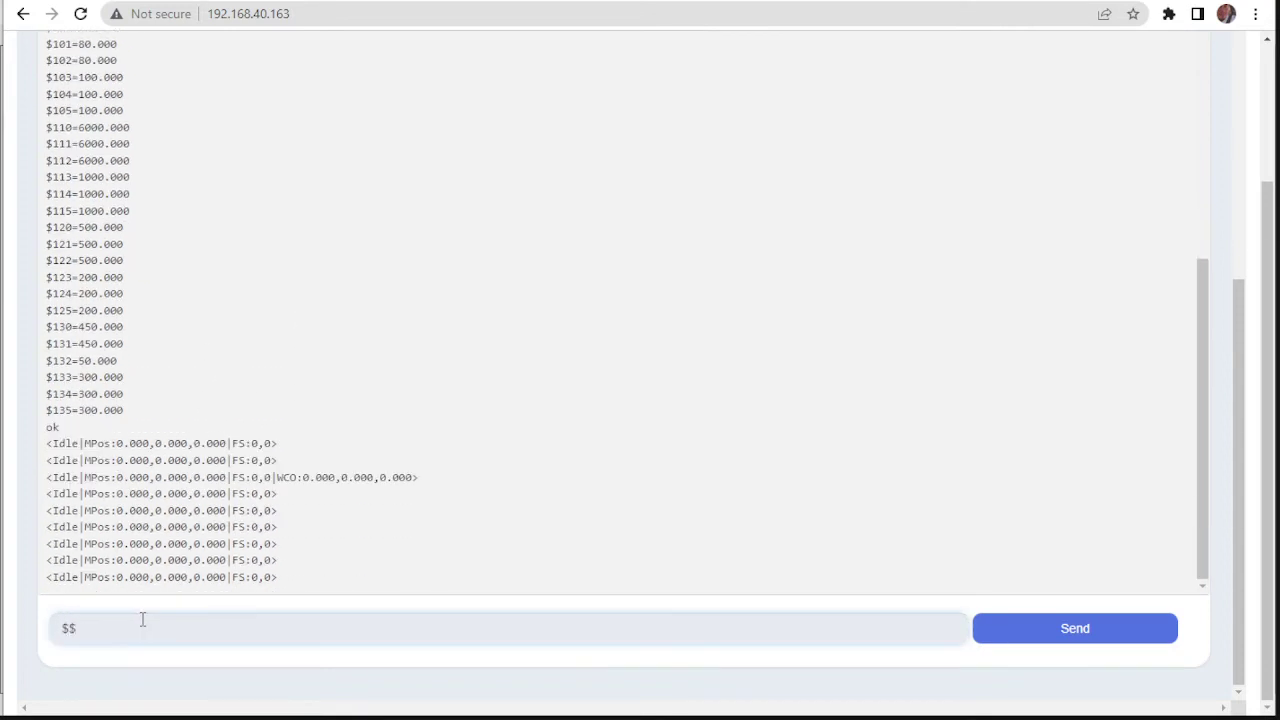
key("Return")
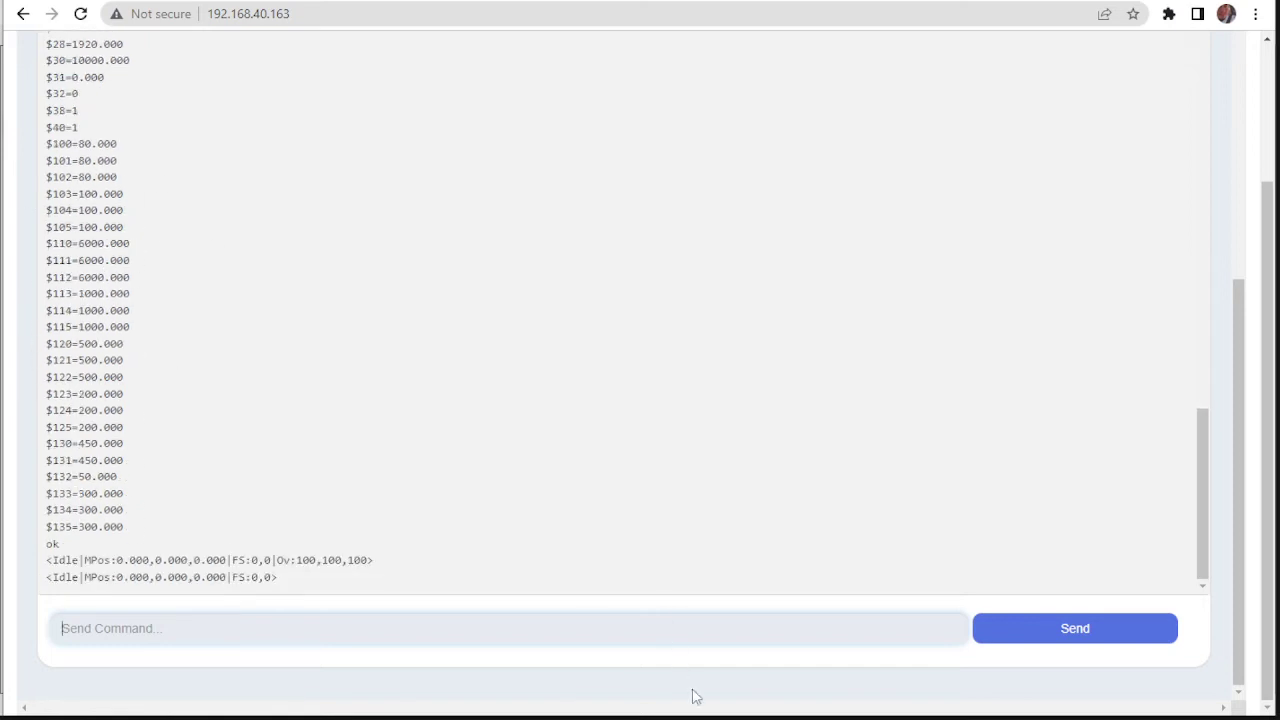
scroll(963, 609, "up", 5)
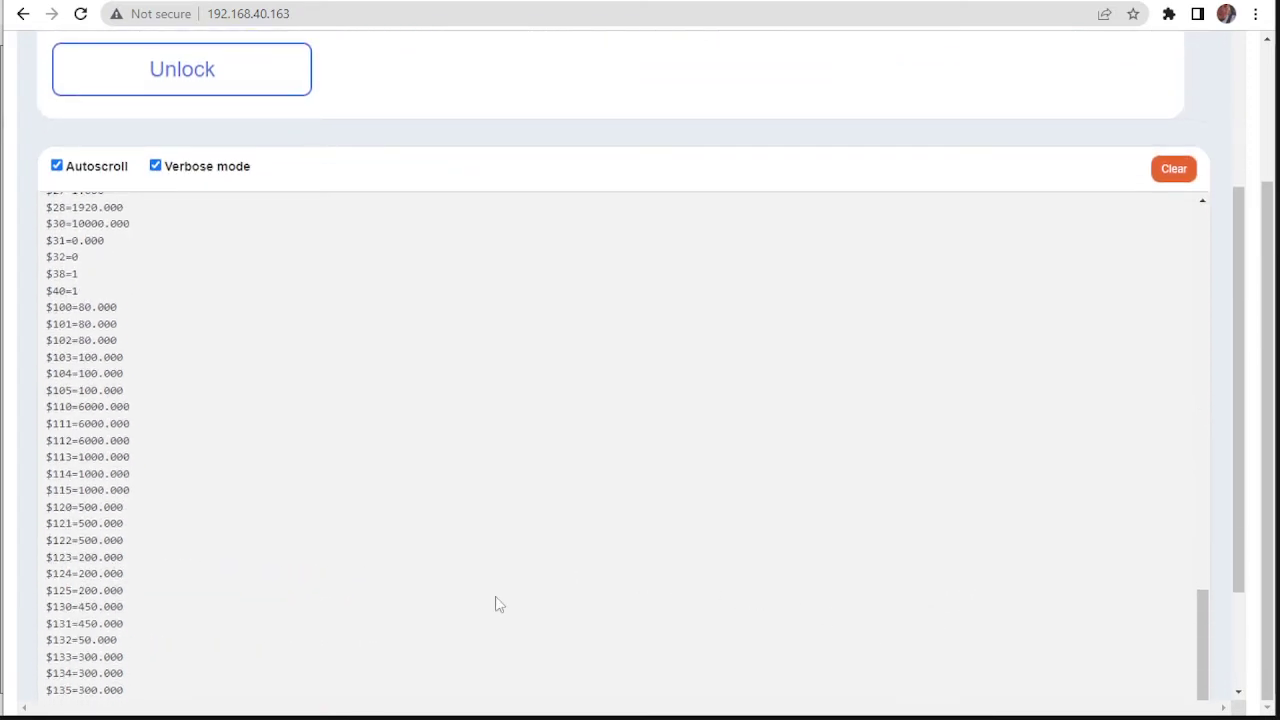
scroll(30, 175, "up", 6)
scroll(38, 190, "up", 2)
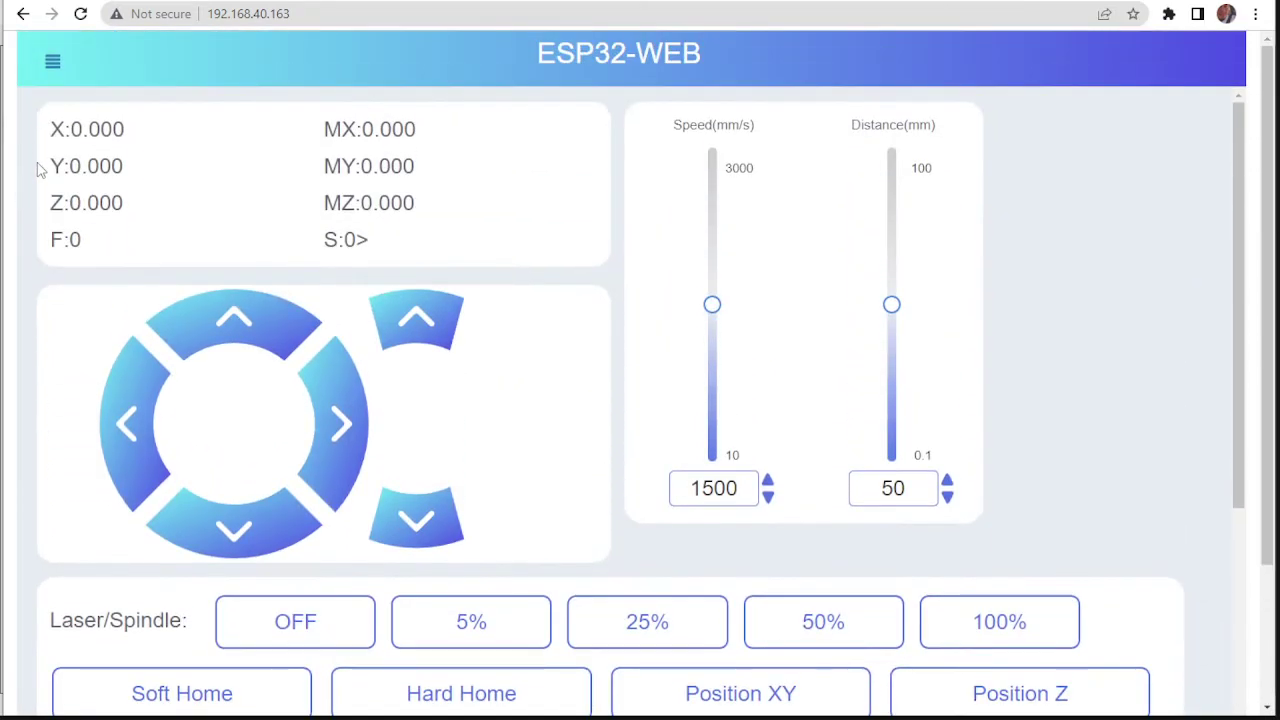
Switch to the SD Files view and refresh the card's file list
left_click(53, 66)
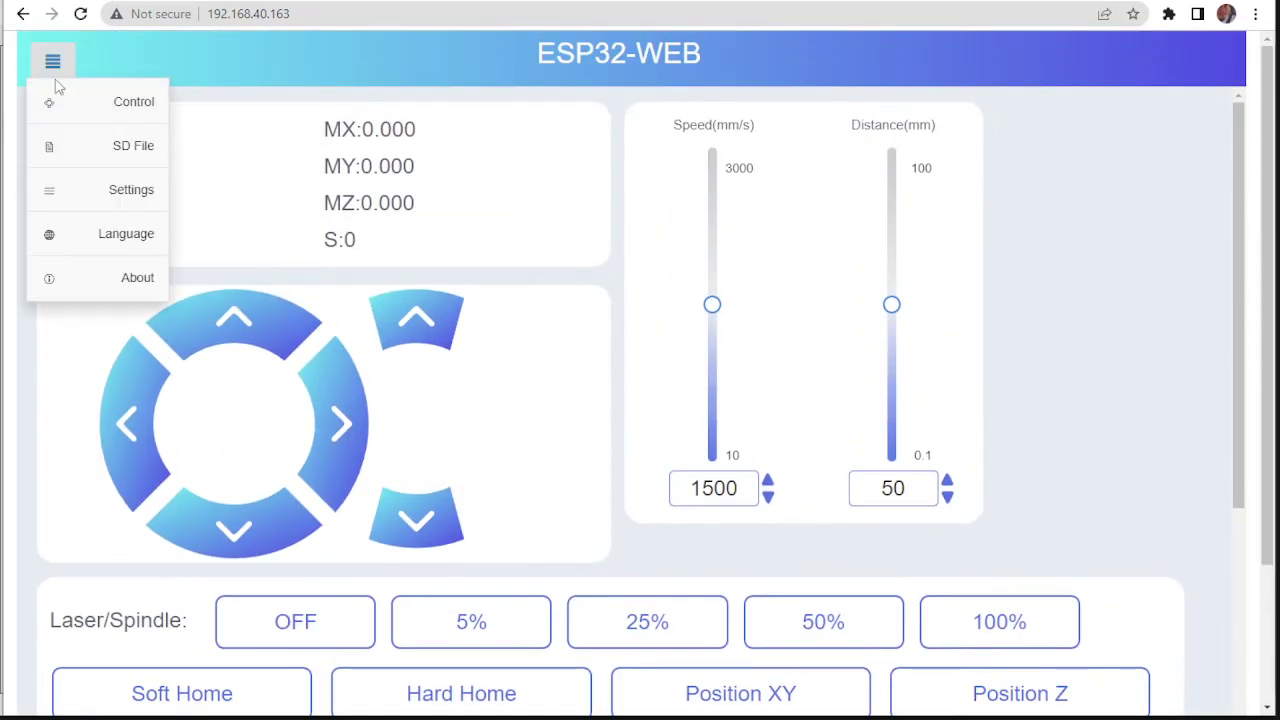
left_click(123, 155)
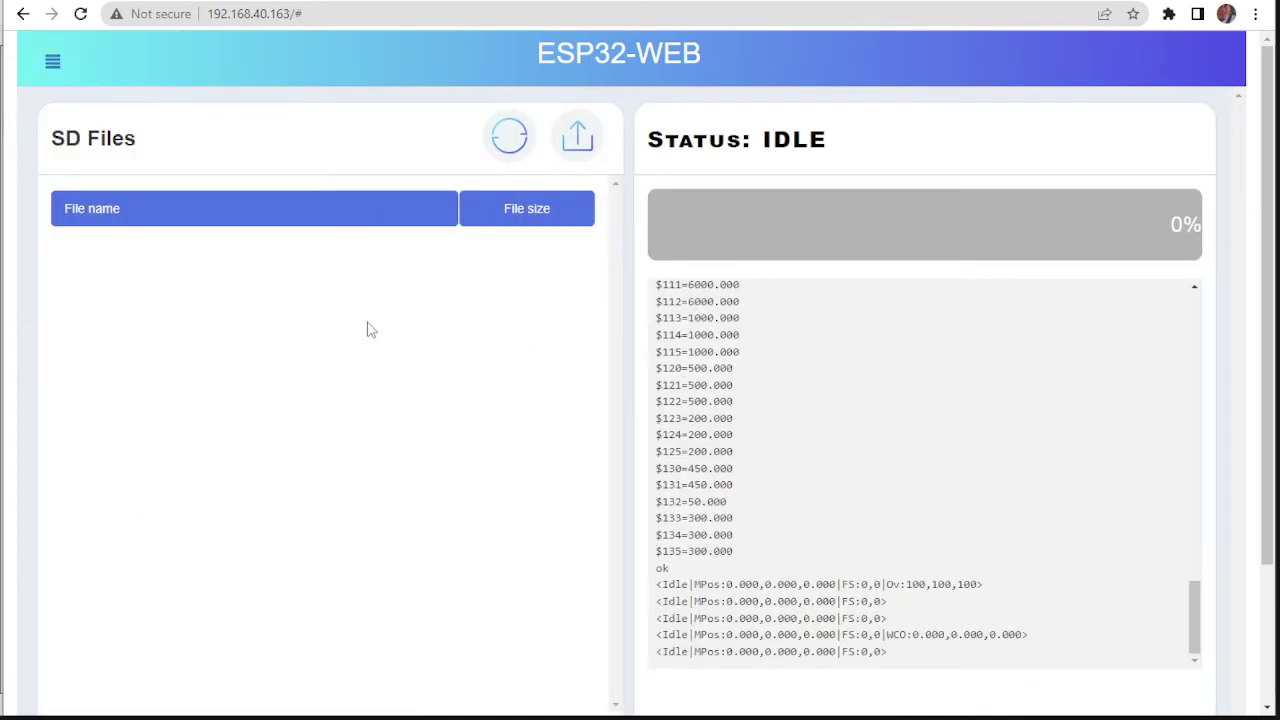
scroll(320, 330, "down", 2)
scroll(310, 337, "up", 1)
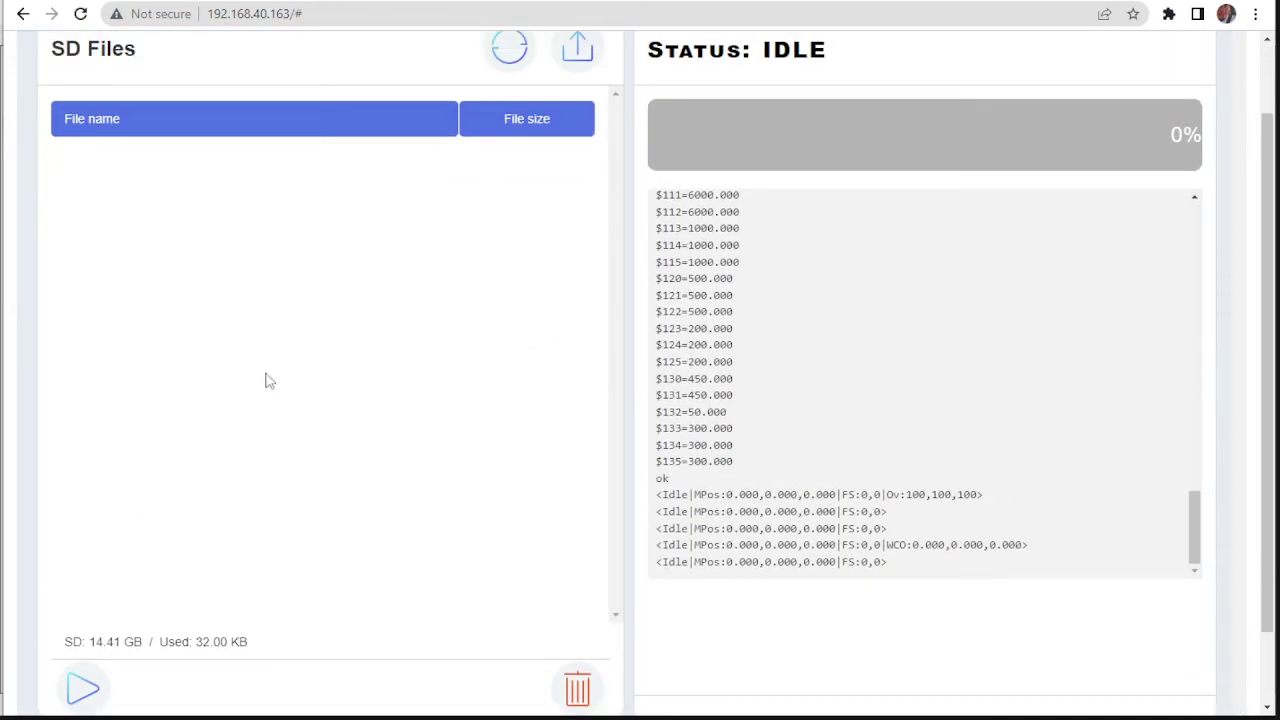
scroll(347, 115, "up", 1)
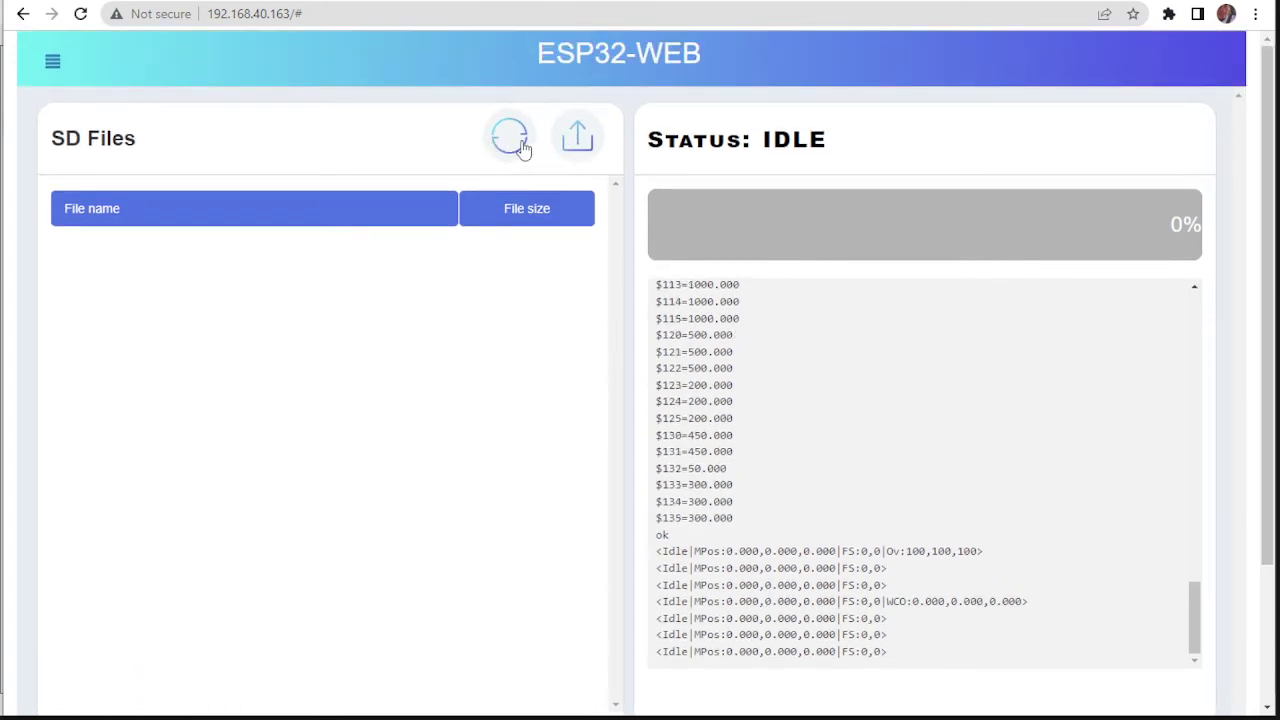
left_click(519, 143)
scroll(230, 350, "down", 2)
scroll(234, 377, "up", 2)
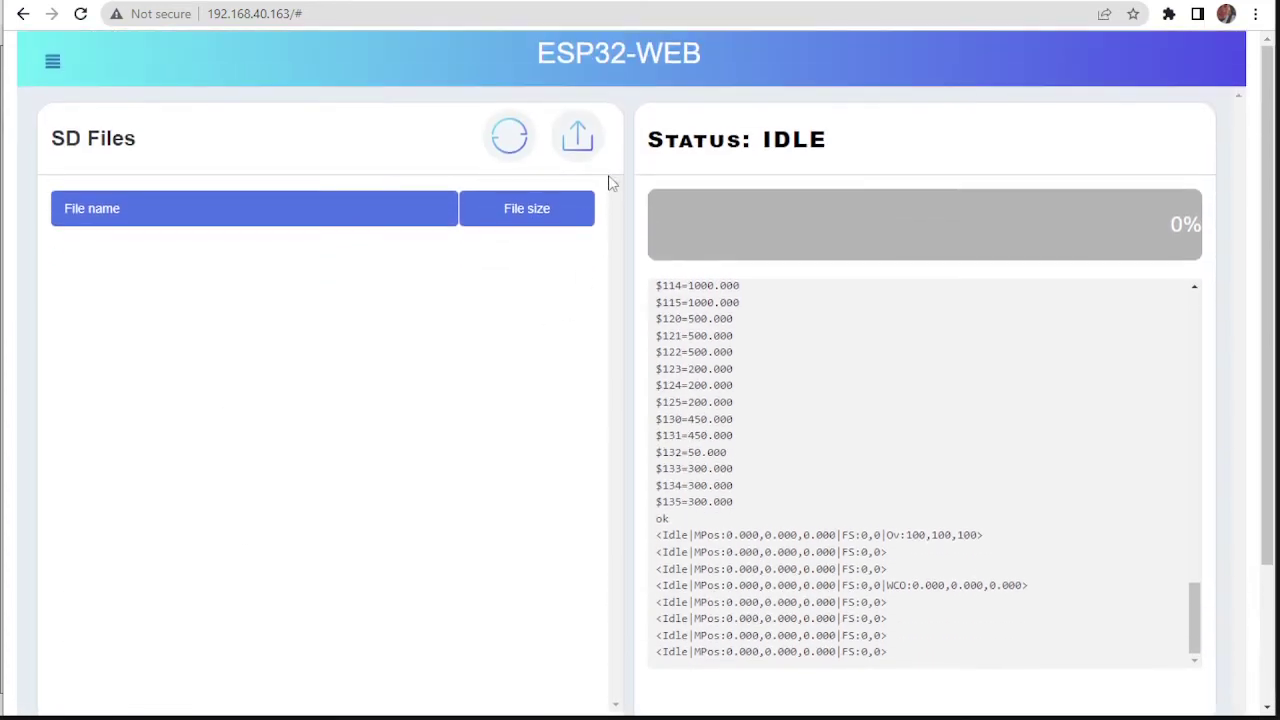
Upload 200mmGiraffe.nc from the Documents folder to the SD card
left_click(589, 143)
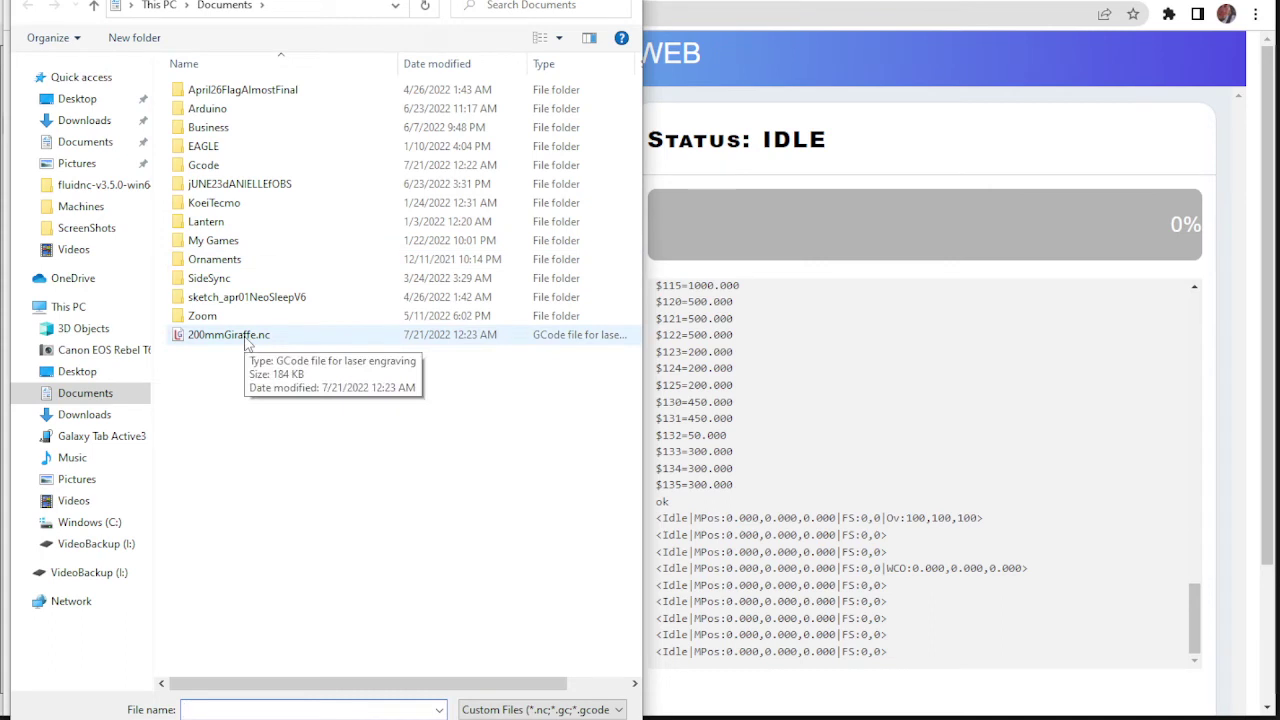
left_click(247, 340)
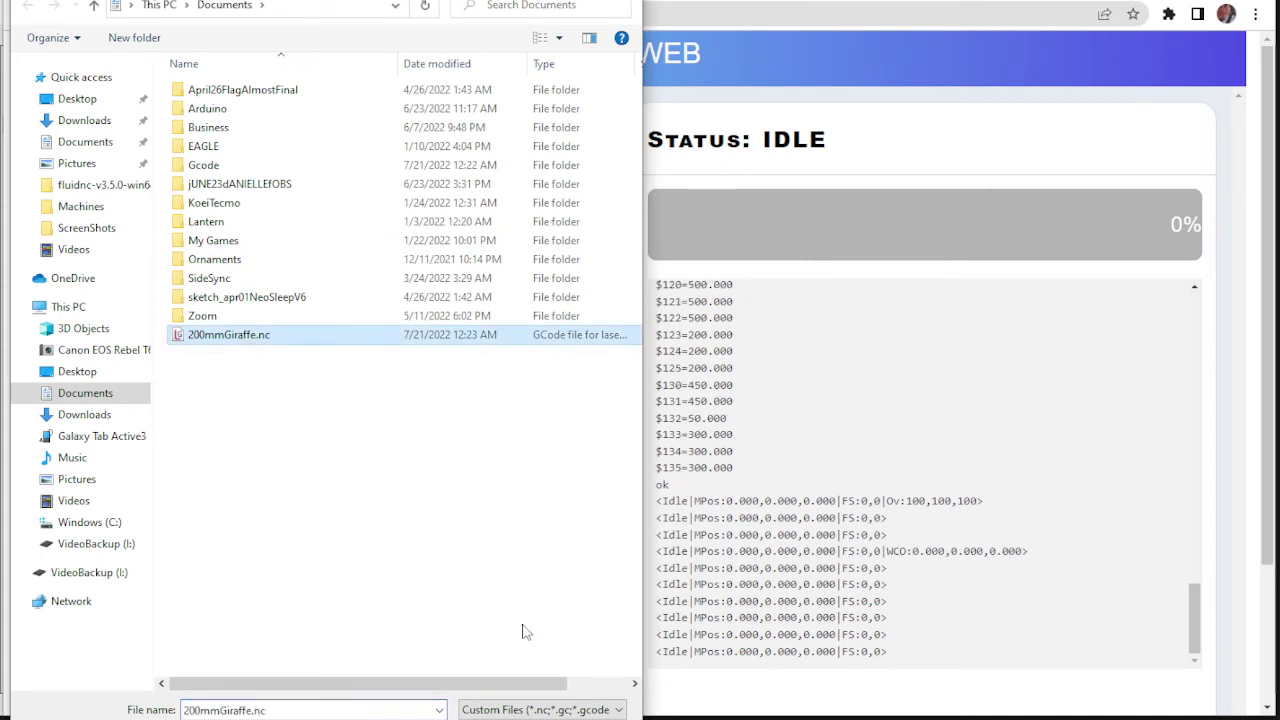
double_click(250, 340)
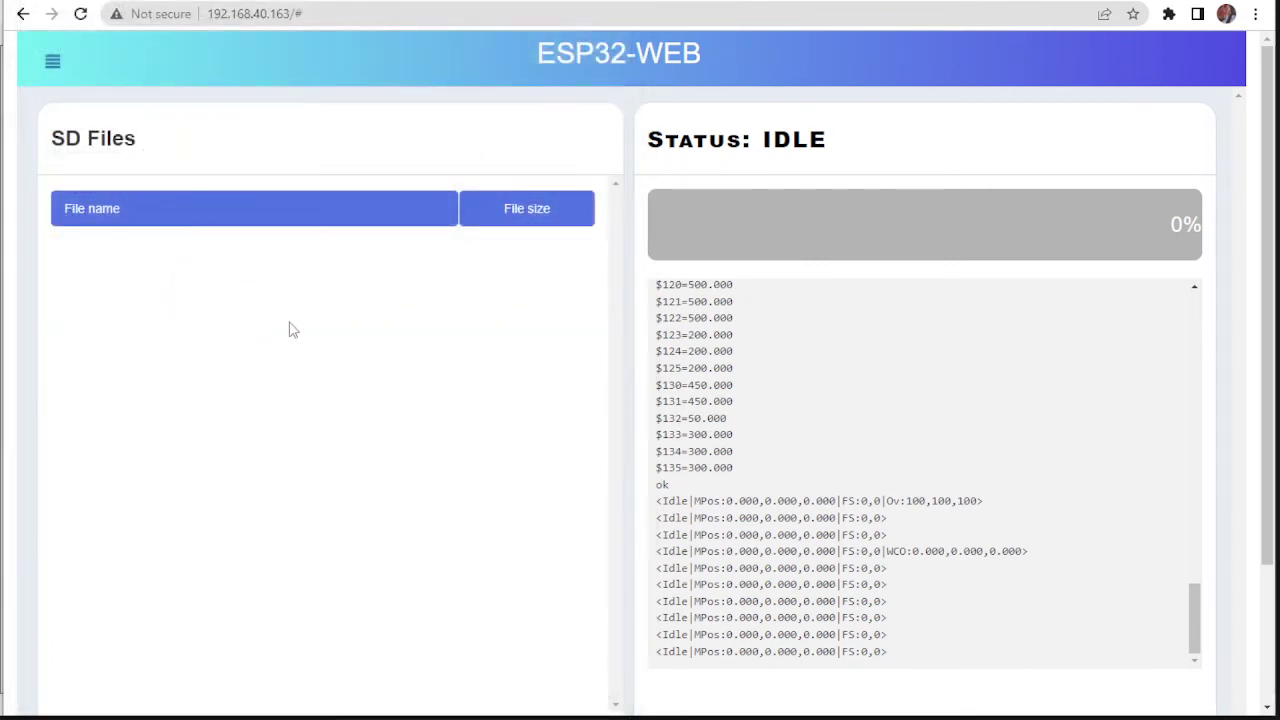
scroll(289, 328, "down", 2)
scroll(293, 497, "up", 3)
left_click(340, 258)
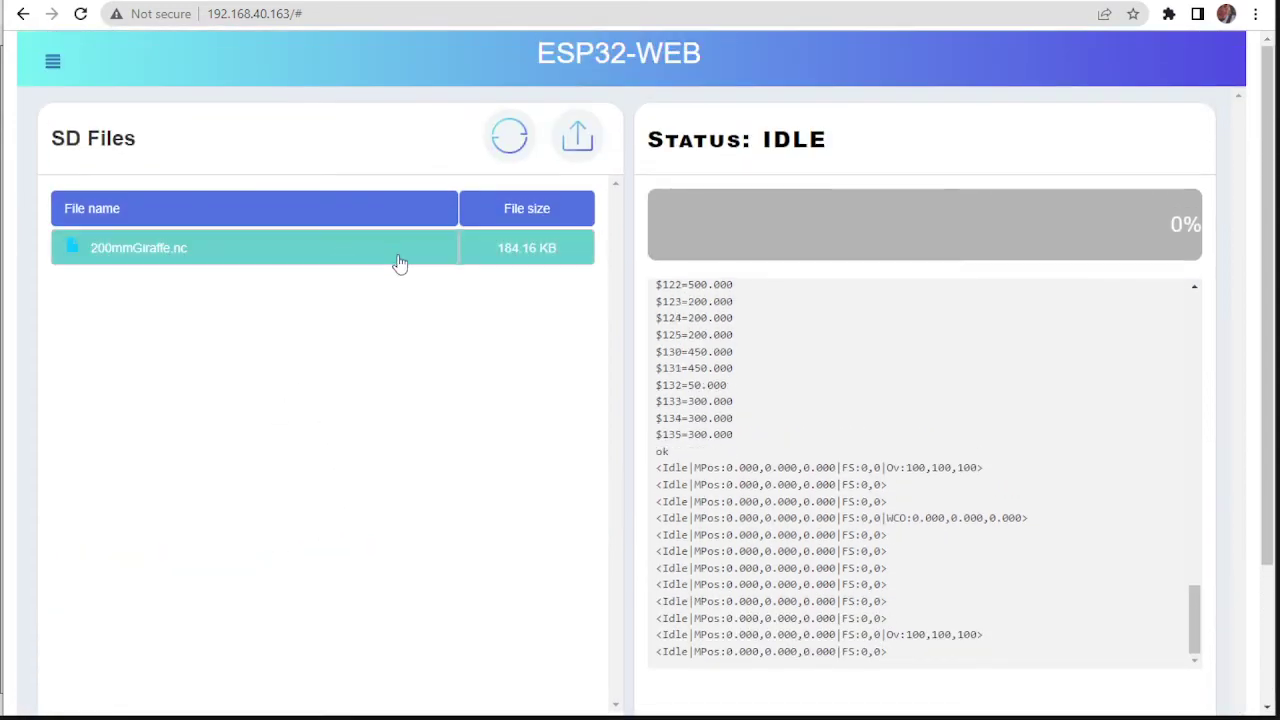
scroll(329, 523, "down", 2)
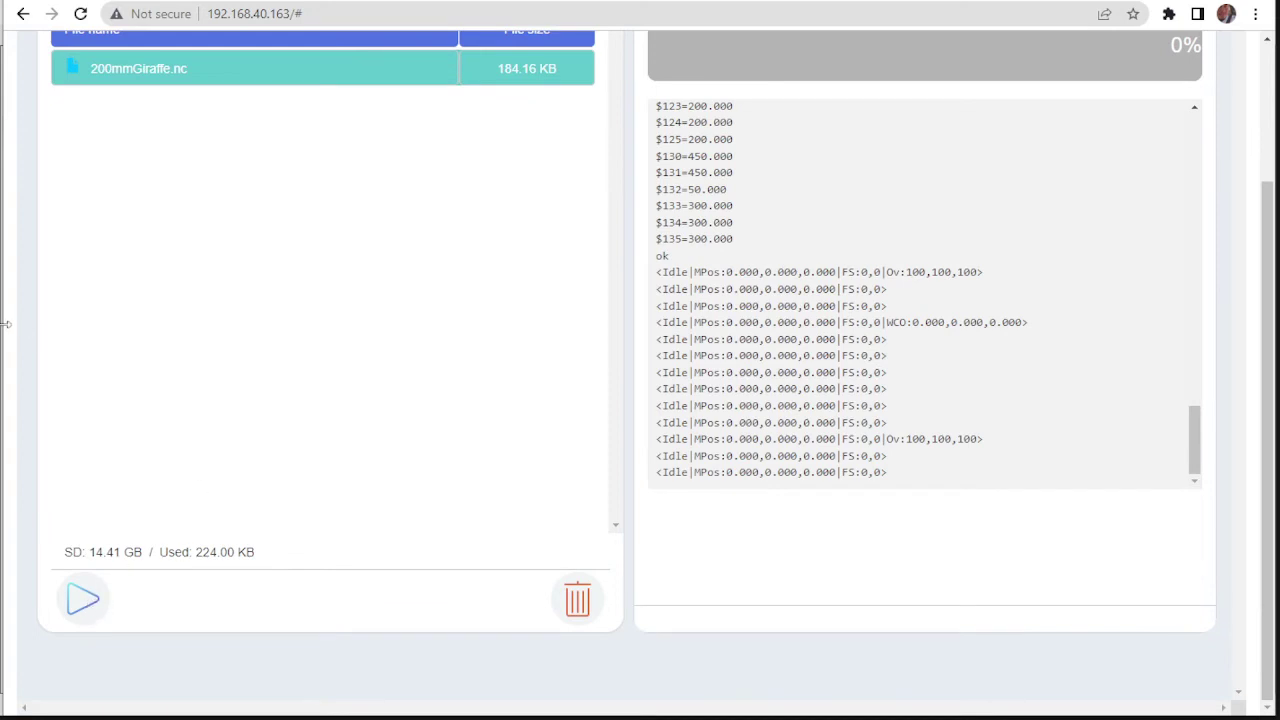
Place the browser beside LaserGRBL and start streaming the giraffe job
left_click_drag(5, 325, 565, 304)
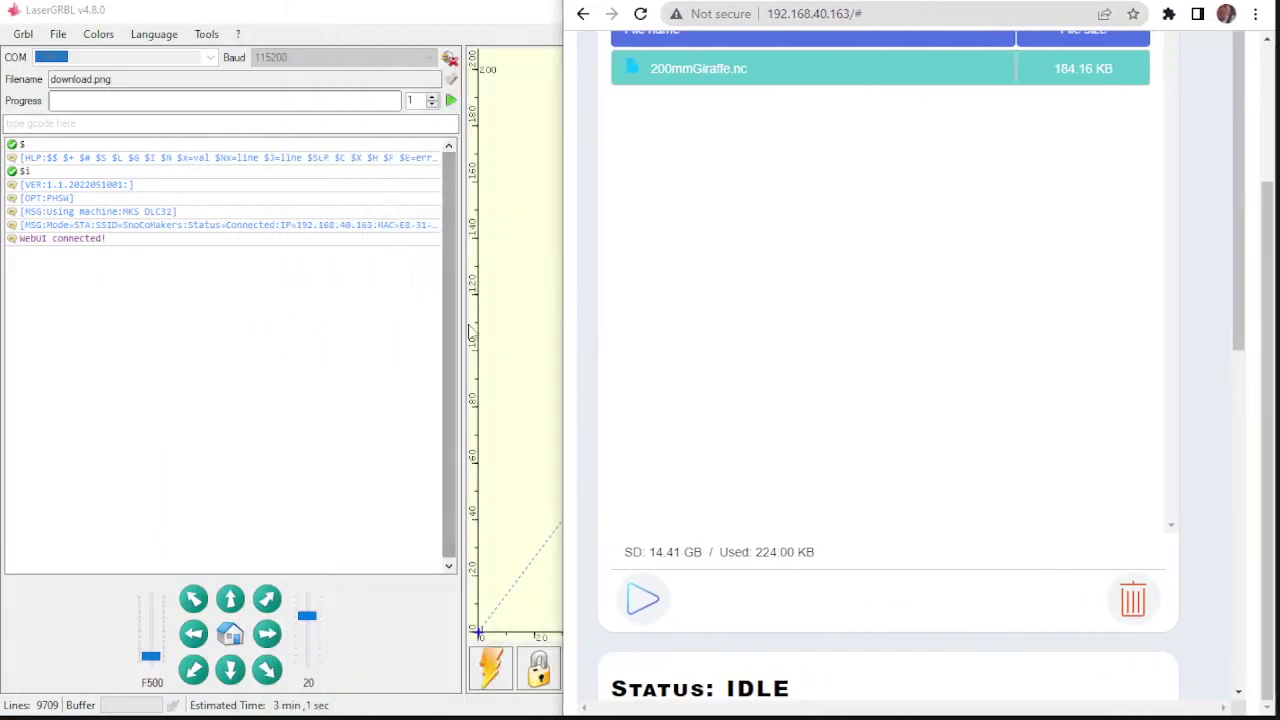
left_click_drag(466, 329, 277, 335)
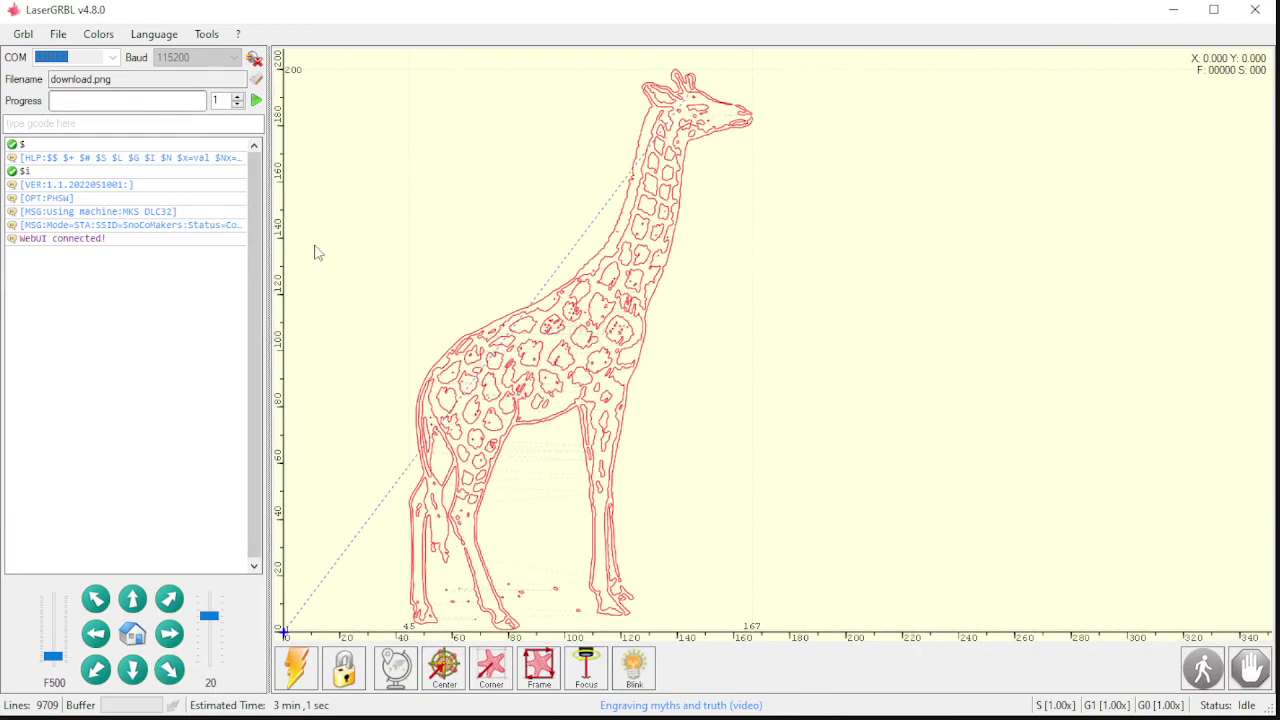
left_click(256, 101)
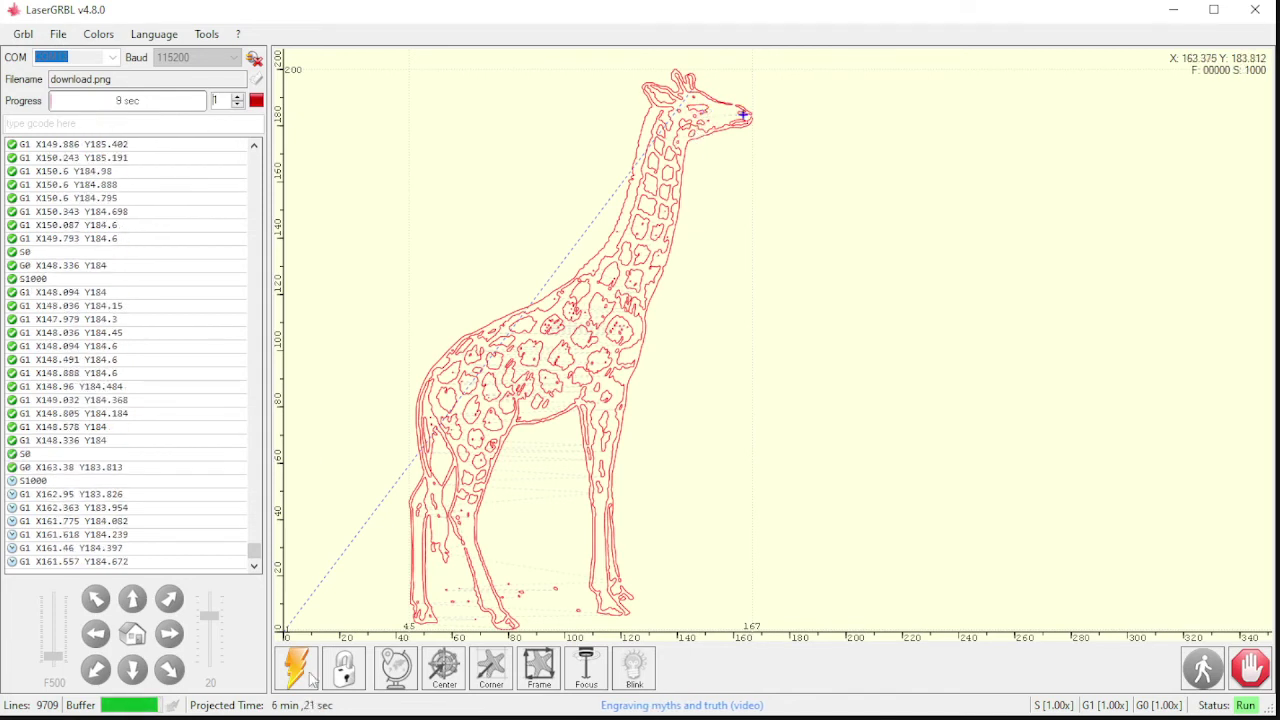
Hold and abort the job, resume, then jog the laser back to origin X0 Y0
left_click(1248, 672)
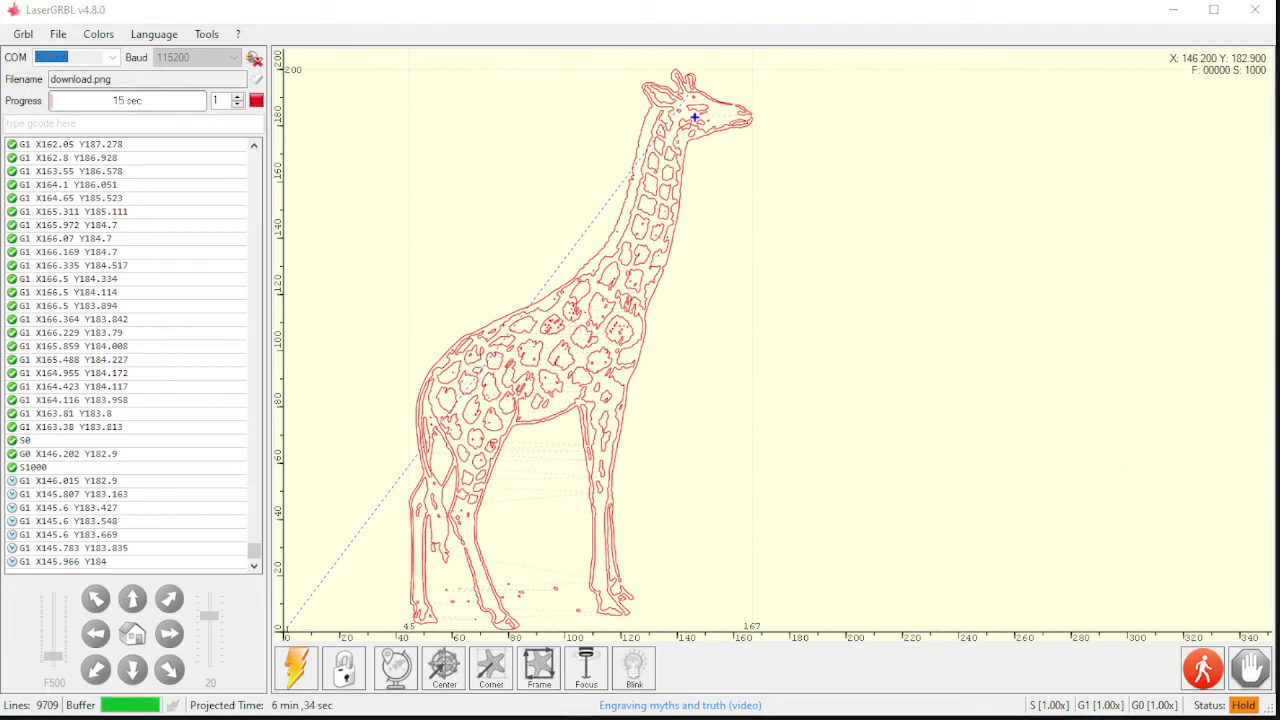
key("Escape")
left_click_drag(1141, 261, 452, 288)
left_click(460, 384)
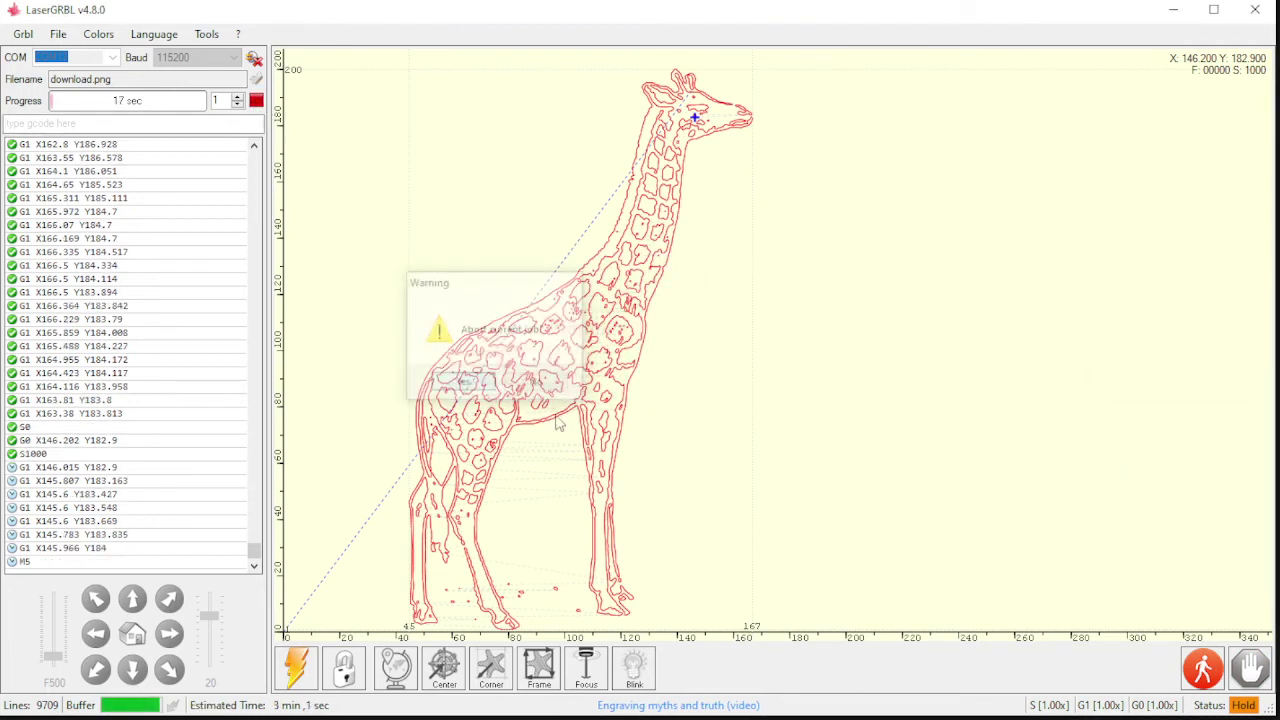
left_click(1204, 672)
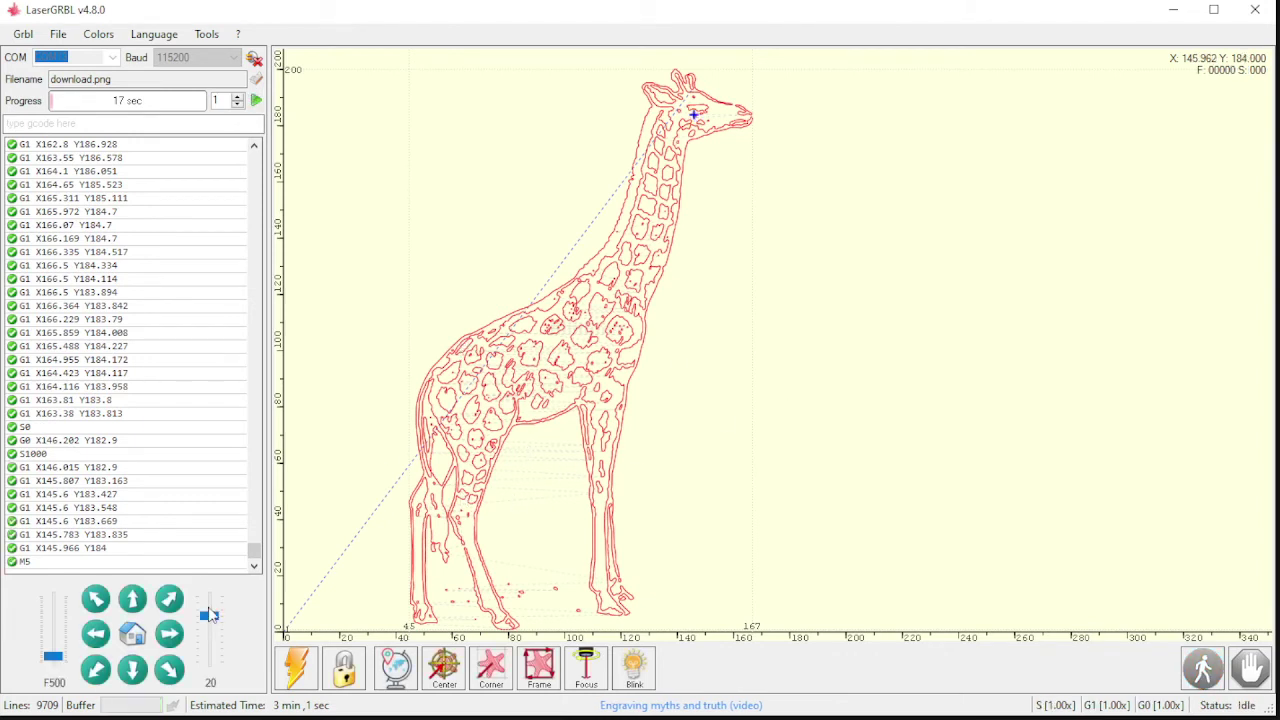
left_click(133, 634)
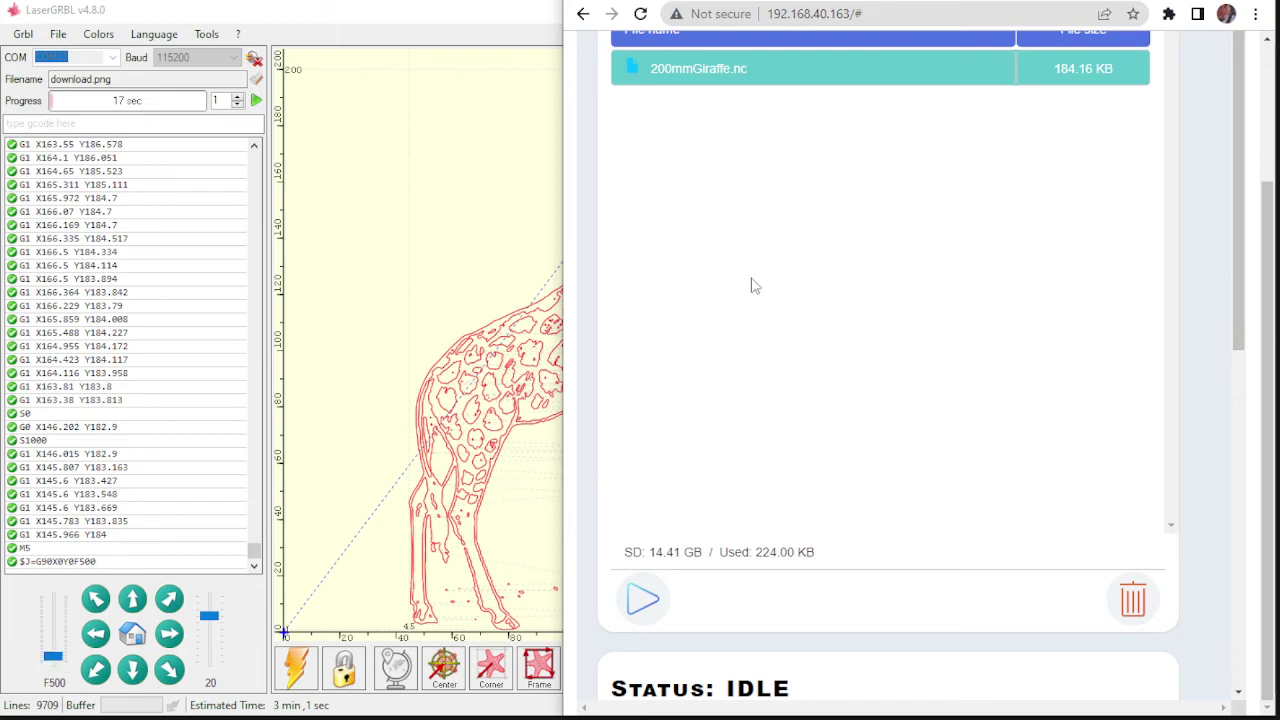
Widen the ESP32-WEB browser window across most of the screen, leaving a narrow LaserGRBL strip
left_click_drag(563, 338, 27, 343)
Run 200mmGiraffe.nc from the SD Files list on the card
scroll(320, 420, "up", 3)
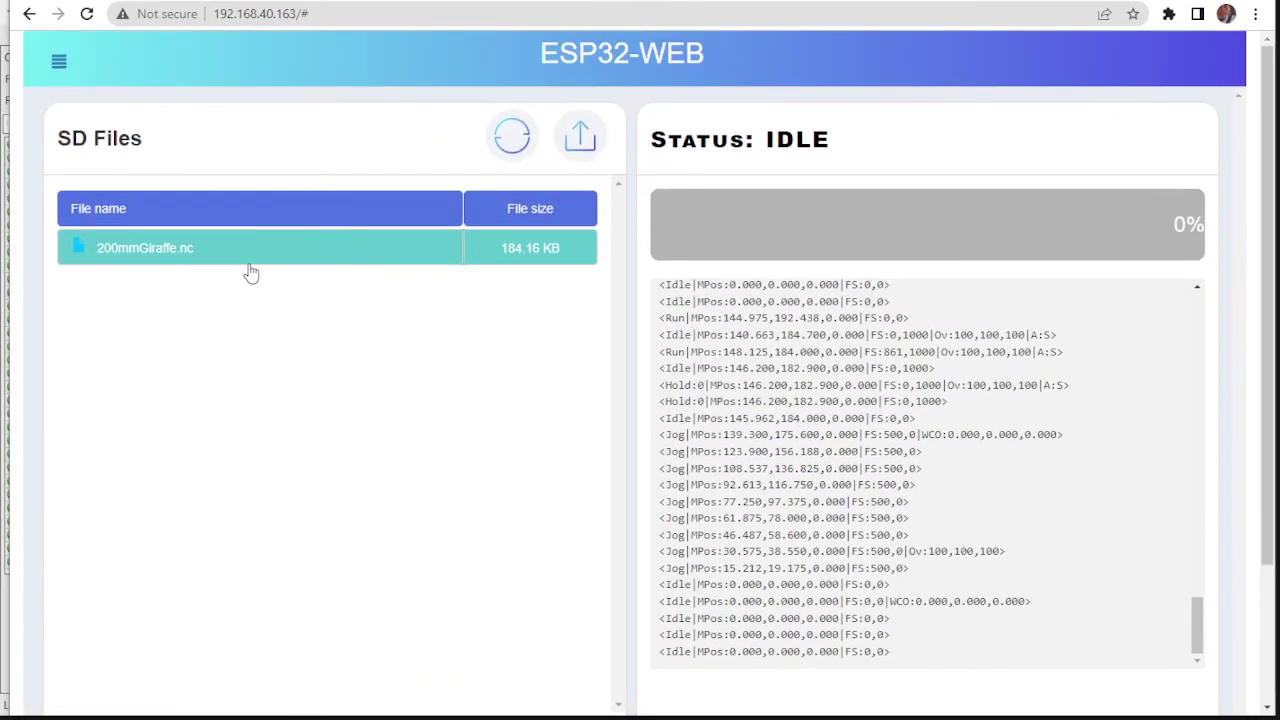
scroll(260, 271, "down", 1)
scroll(332, 178, "down", 1)
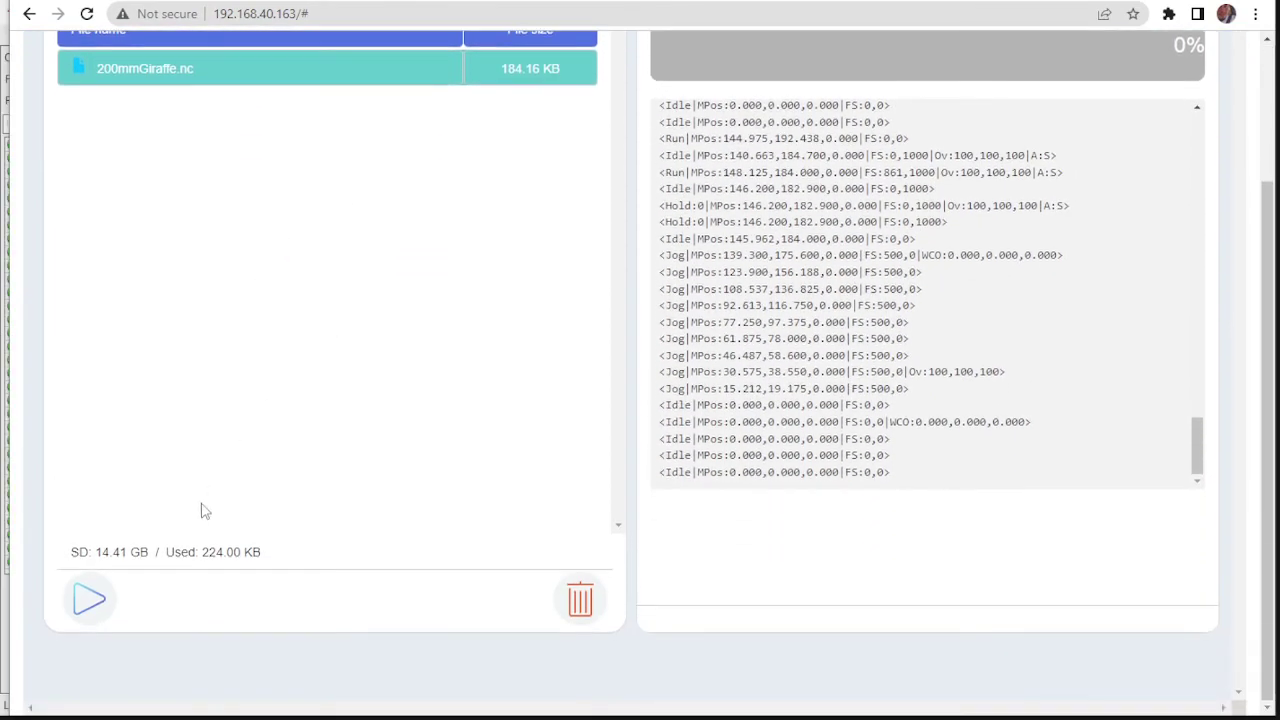
left_click(100, 602)
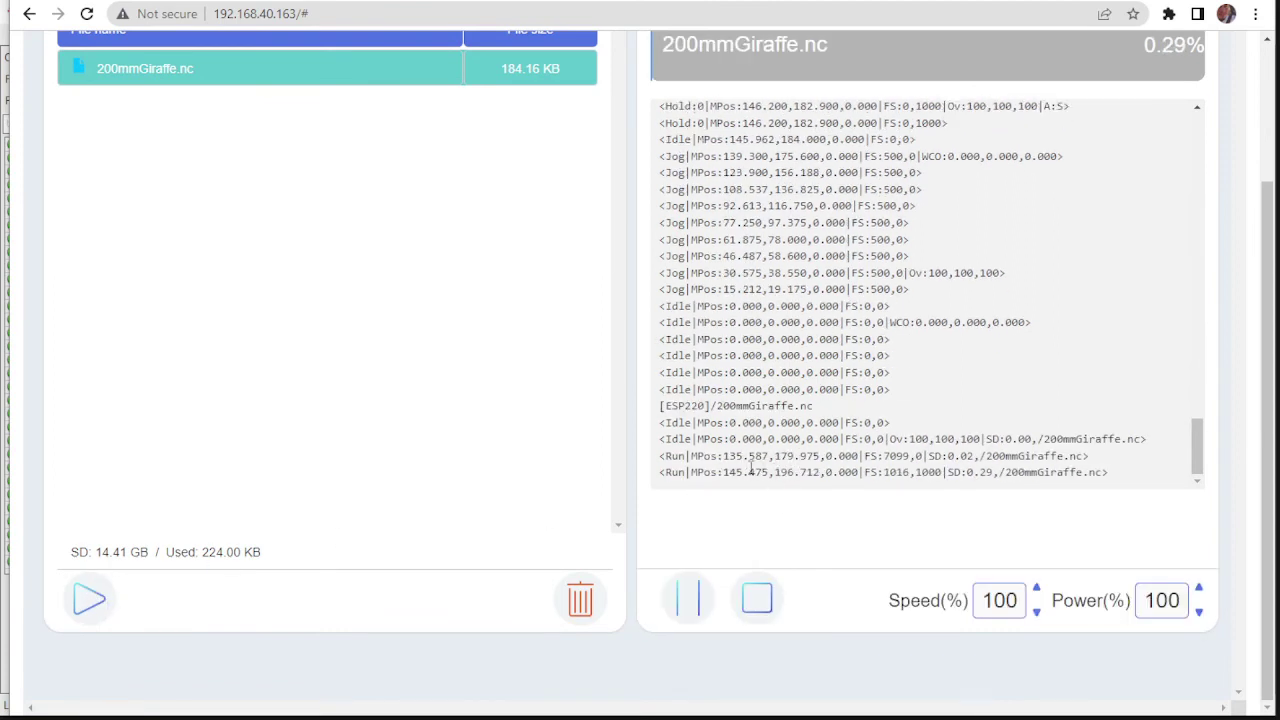
Start 200mmGiraffe.nc again, then move the browser aside to expose LaserGRBL
scroll(437, 371, "up", 2)
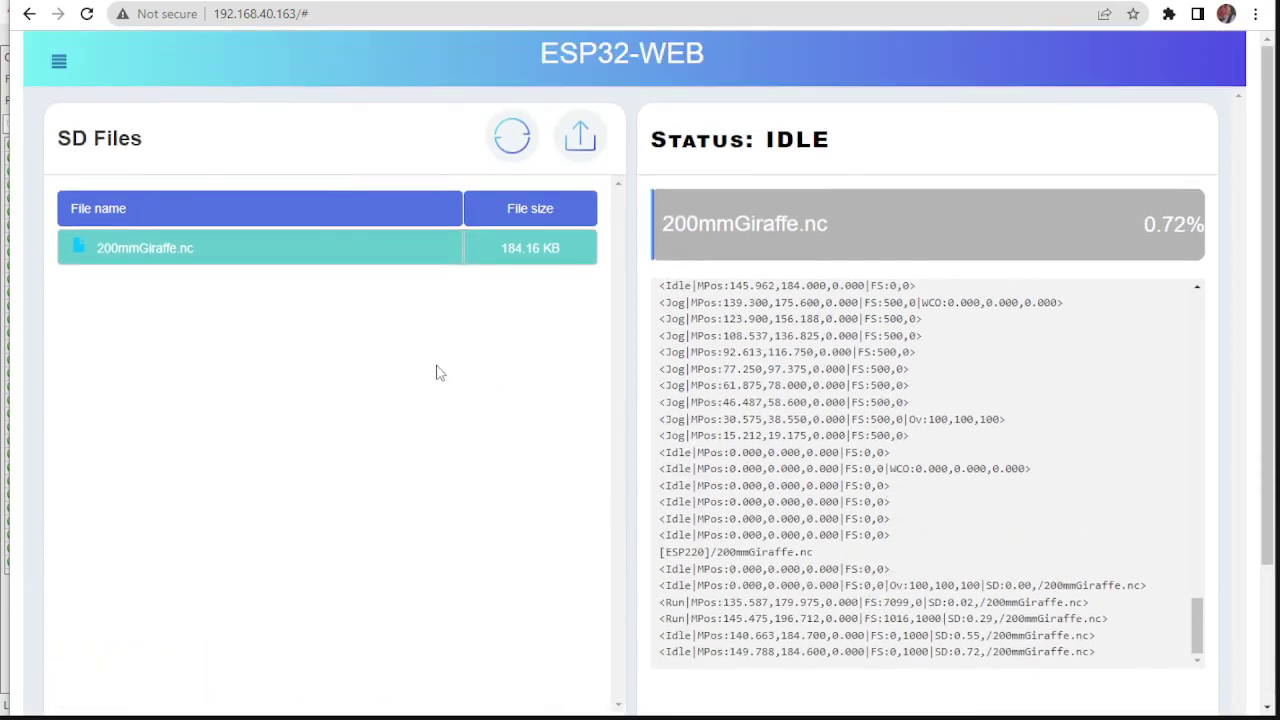
scroll(443, 350, "down", 2)
scroll(180, 540, "up", 1)
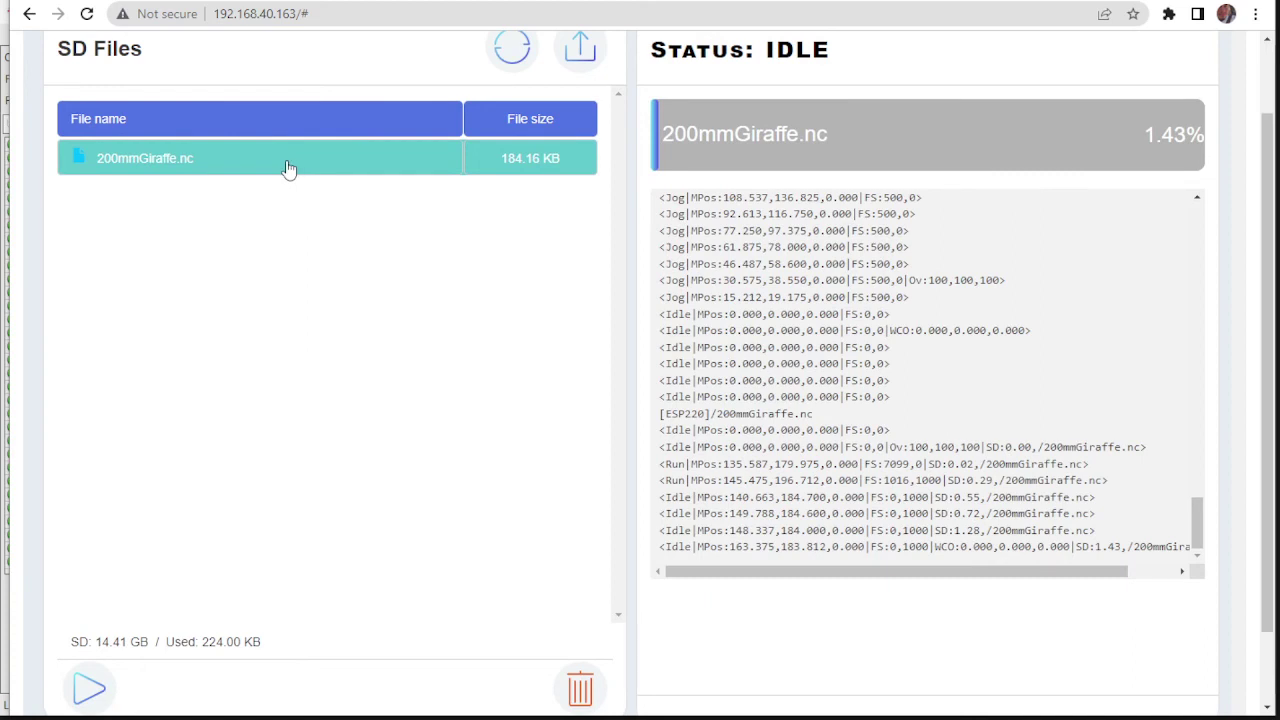
scroll(291, 180, "down", 1)
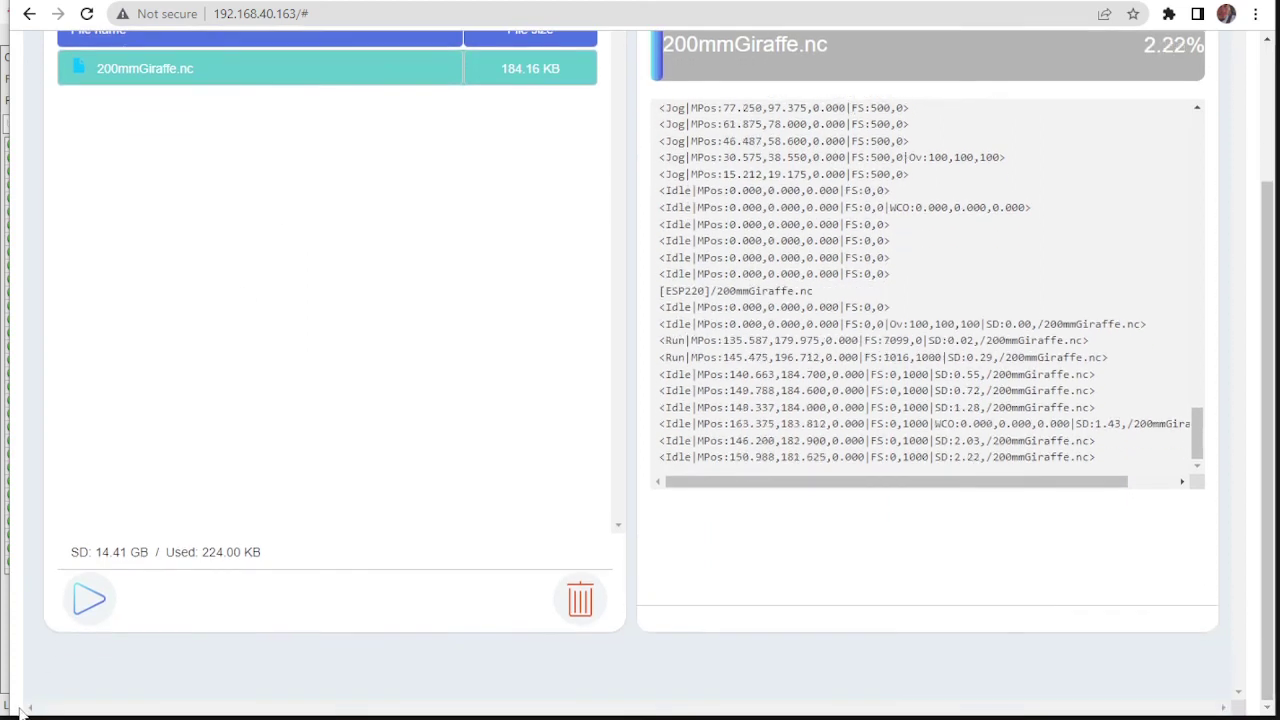
left_click(90, 604)
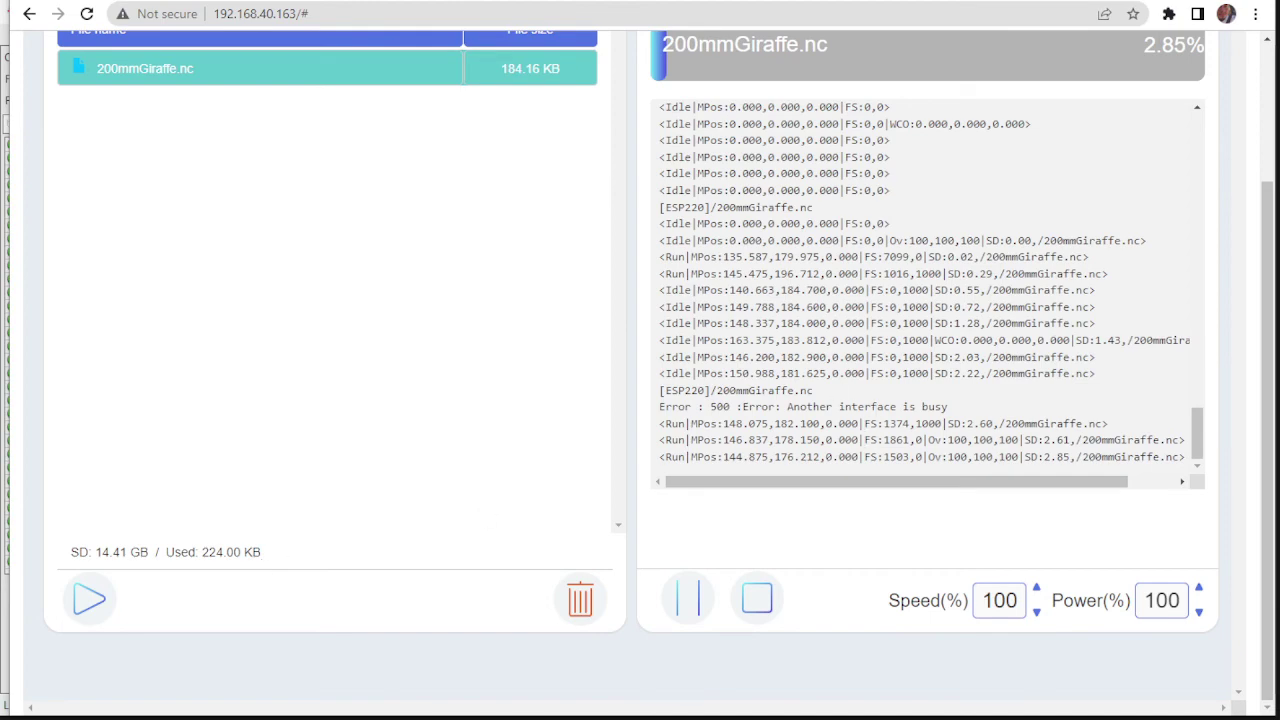
left_click_drag(800, 3, 838, 46)
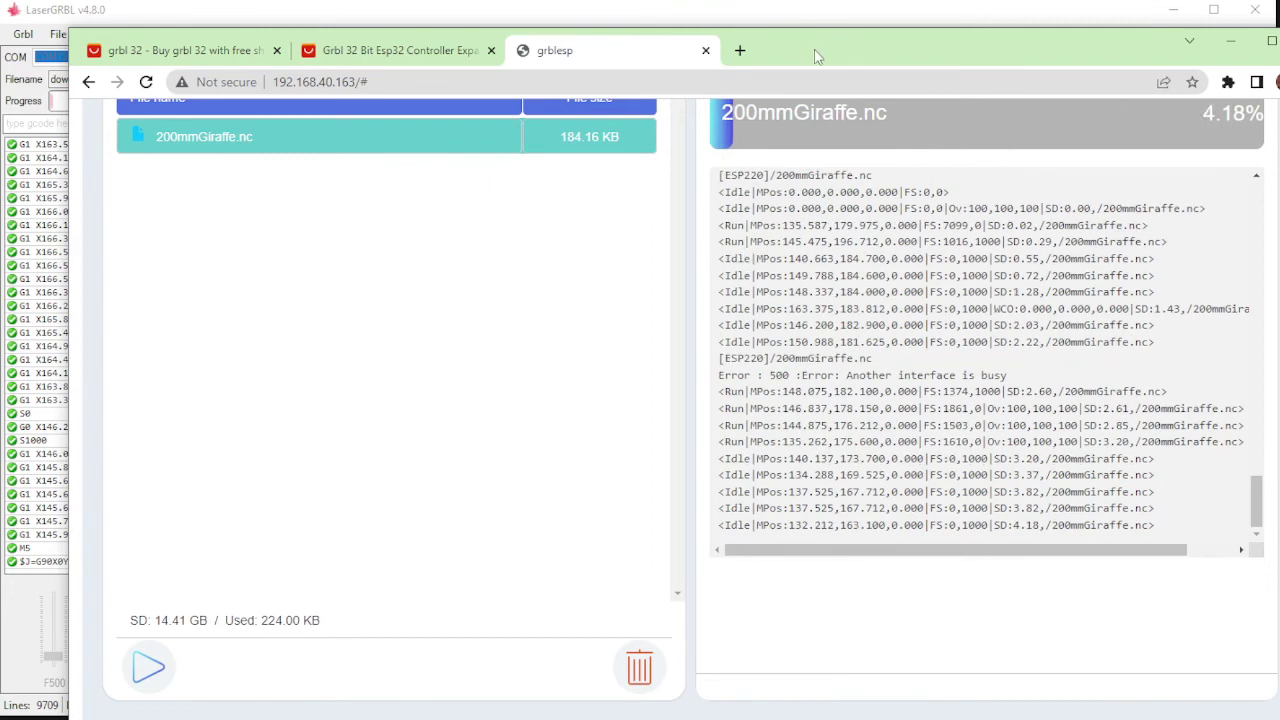
Alternate the browser between uncovering LaserGRBL's giraffe preview and near-full screen as the job passes 12%
left_click_drag(818, 55, 1270, 0)
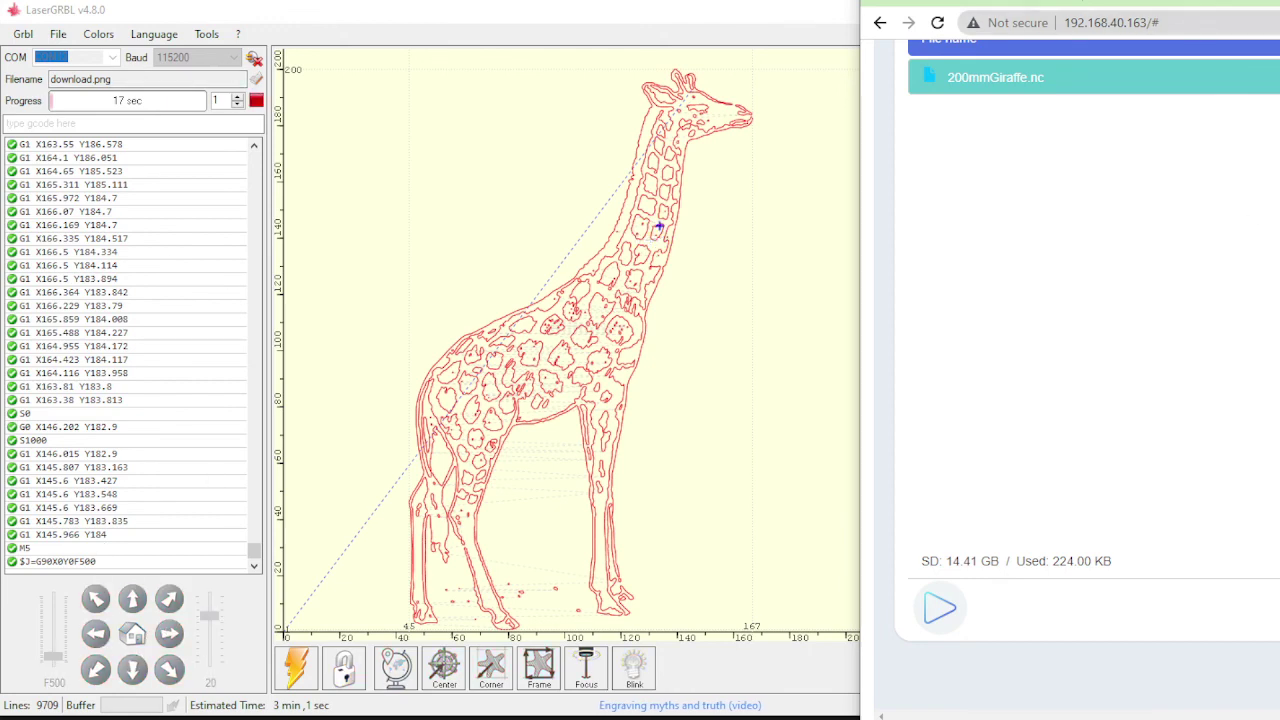
key("super+Up")
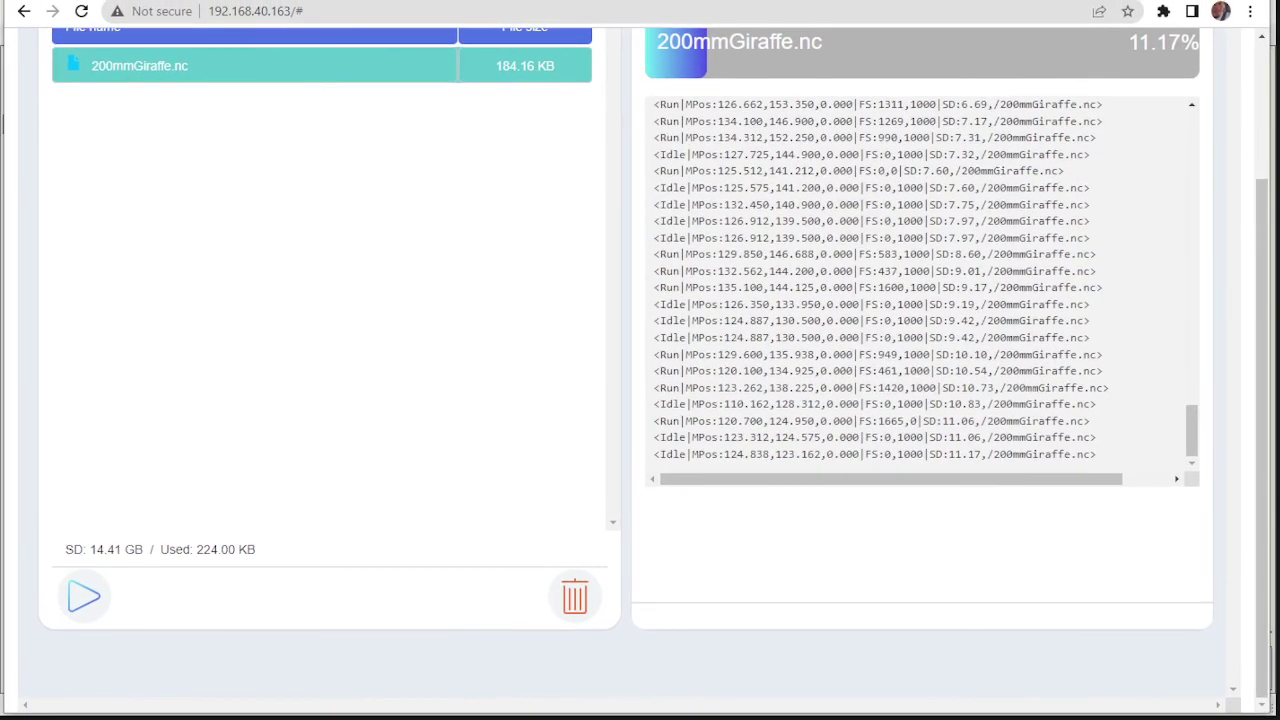
left_click_drag(780, 2, 954, 69)
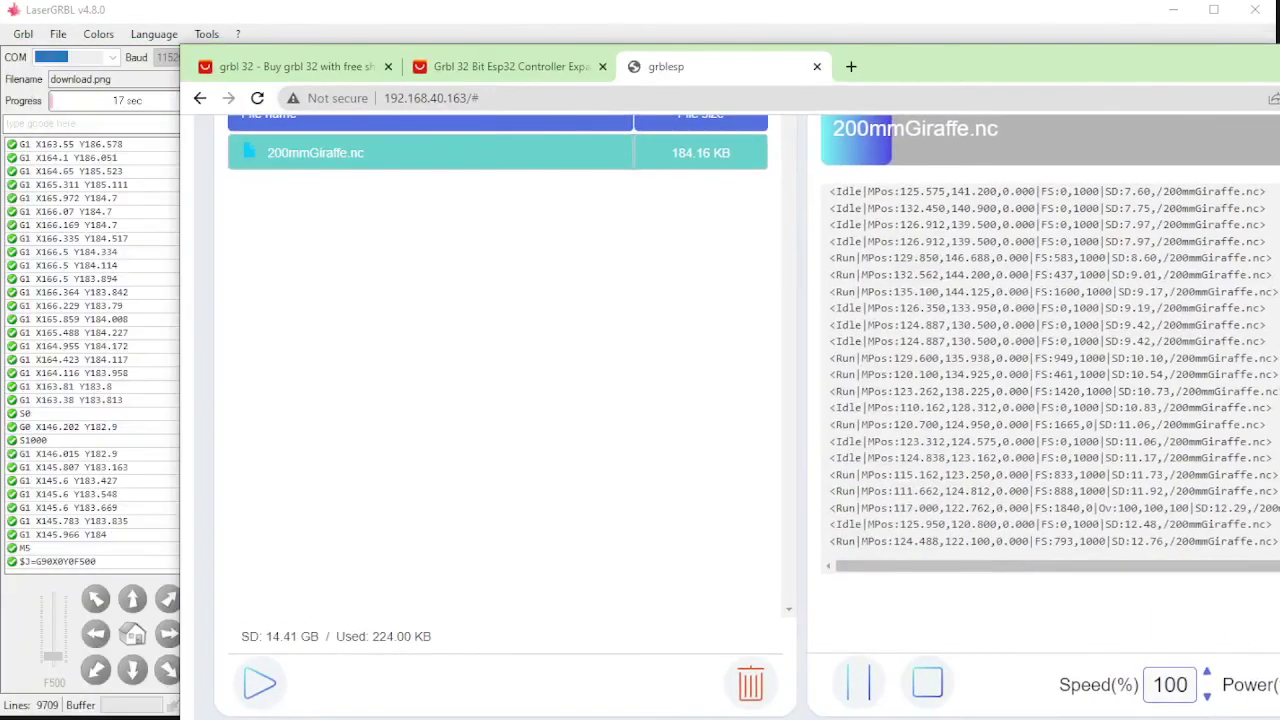